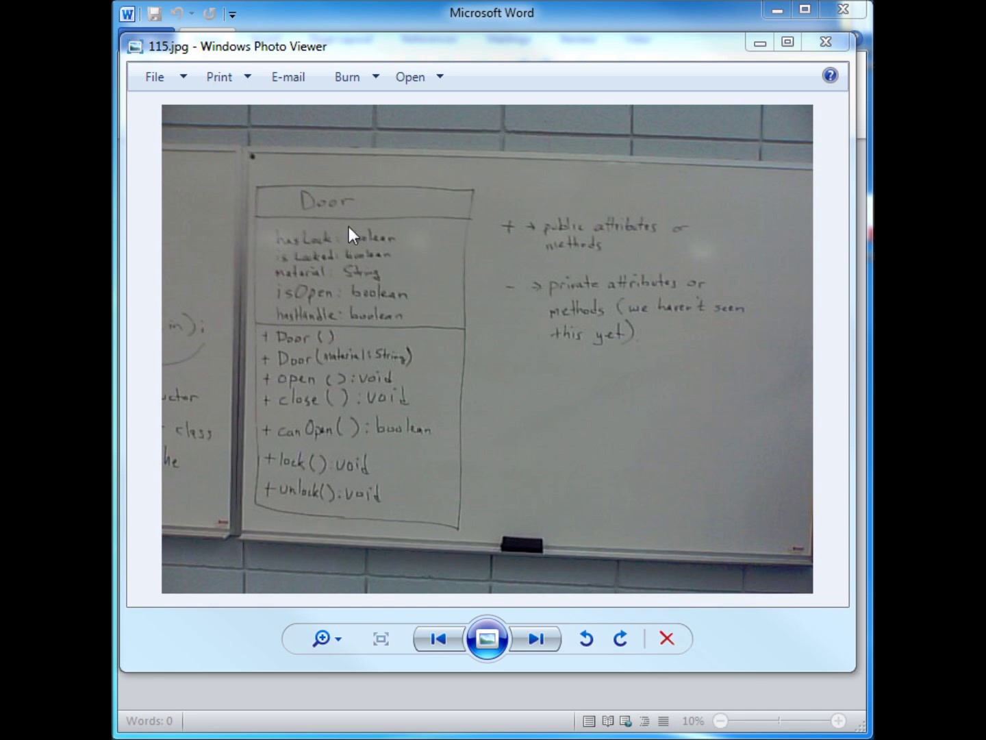
- Arrange the Word window beside the whiteboard photo of the Door class and create a blank document
left_click_drag(335, 54, 720, 104)
left_click_drag(871, 55, 615, 43)
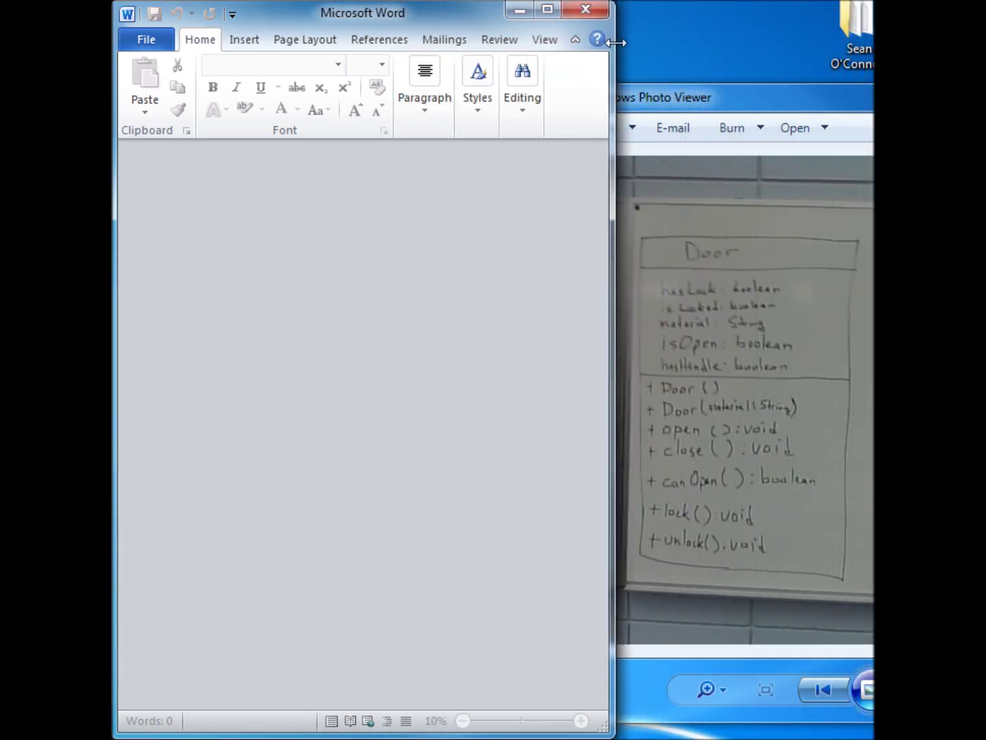
left_click(146, 40)
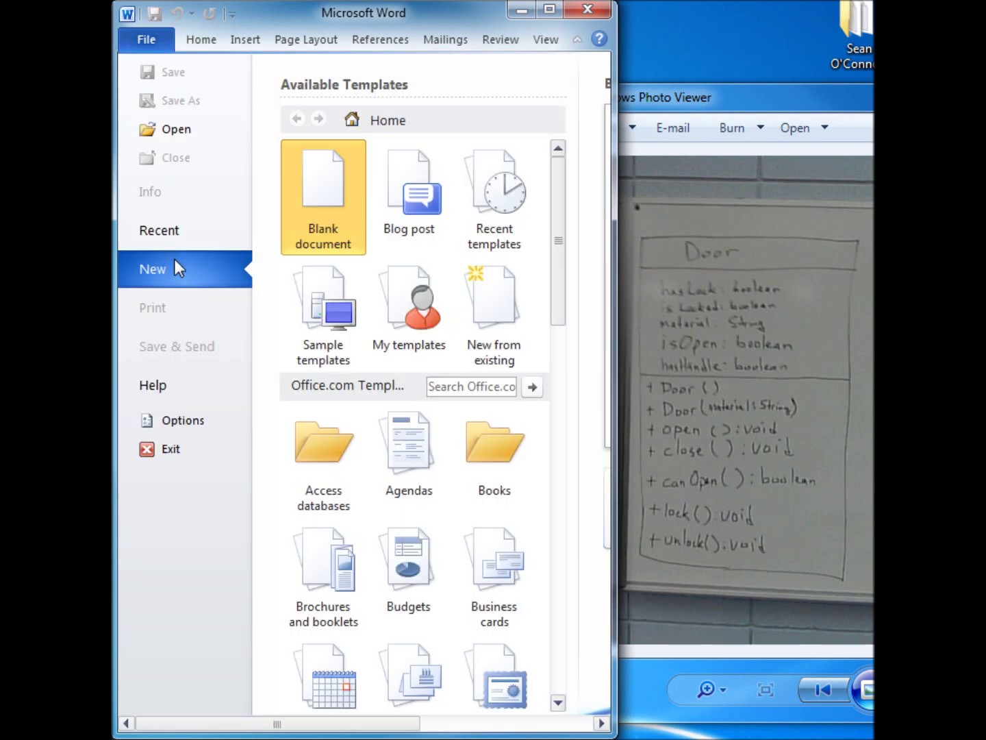
double_click(324, 198)
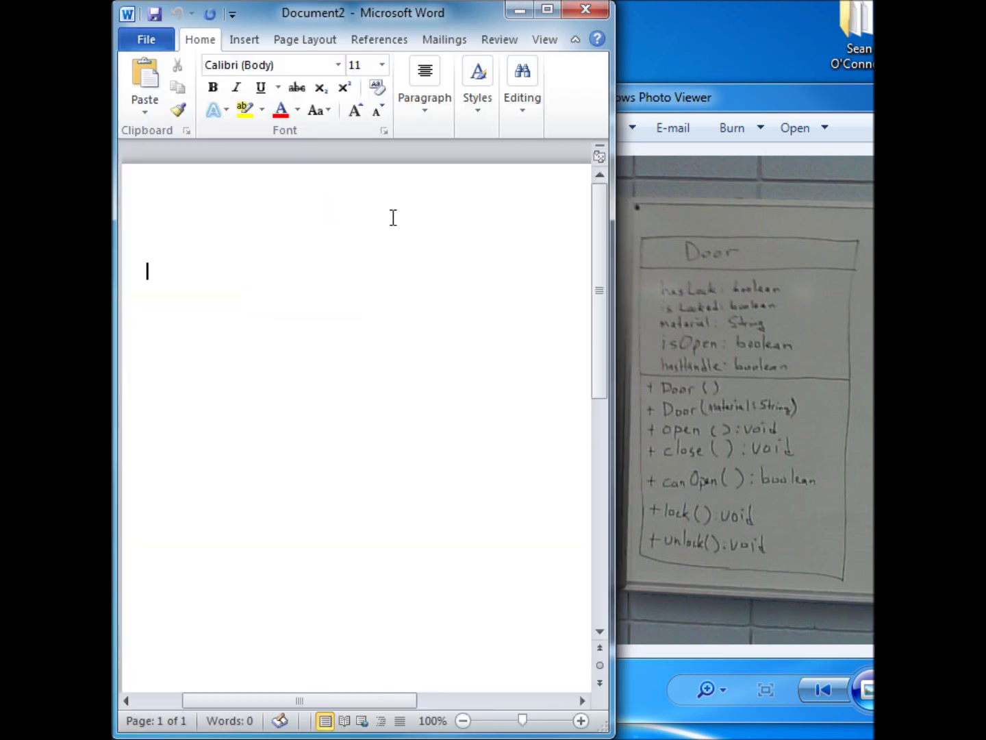
- Insert a table with 2 columns and 13 rows into the blank document
left_click(247, 41)
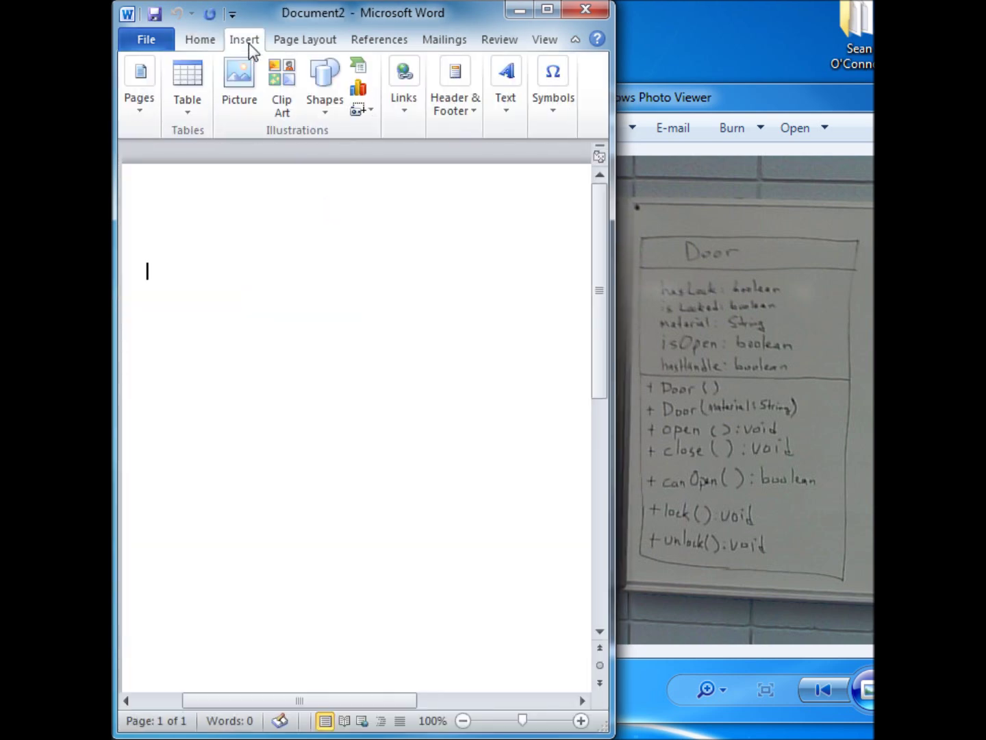
left_click(195, 109)
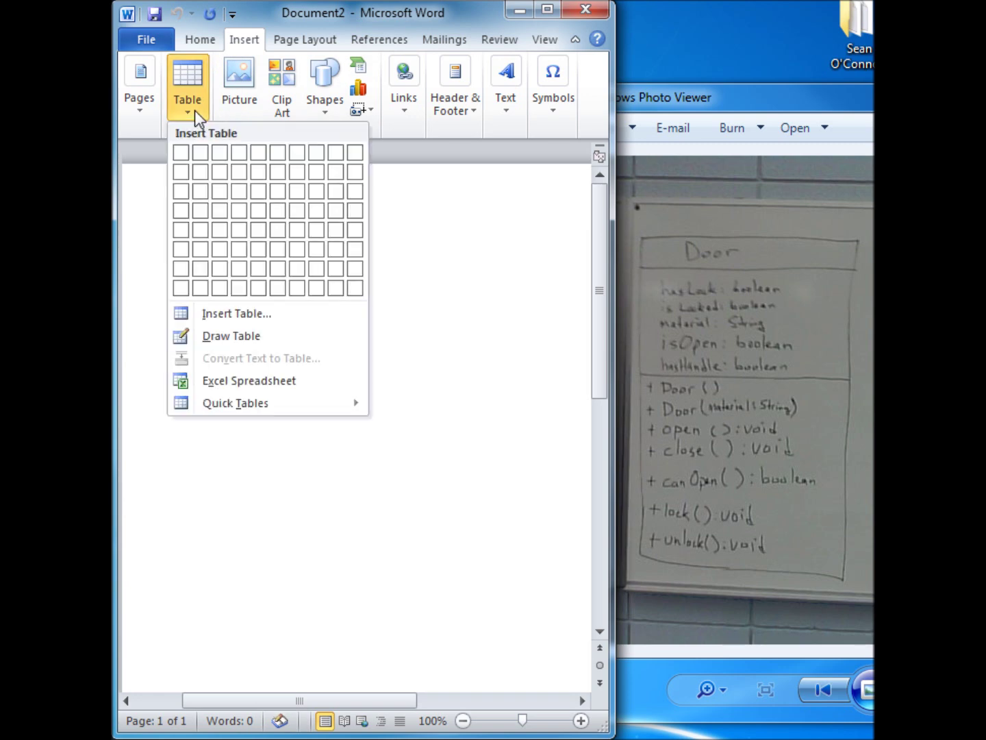
left_click(247, 312)
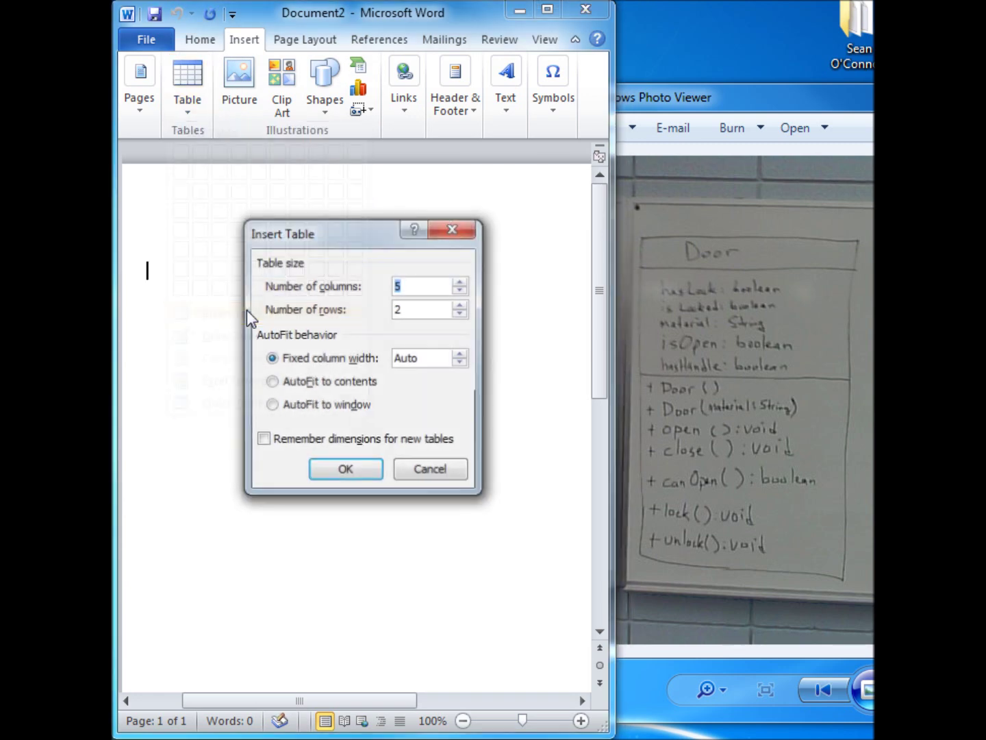
left_click(460, 290)
left_click(460, 290)
left_click(460, 289)
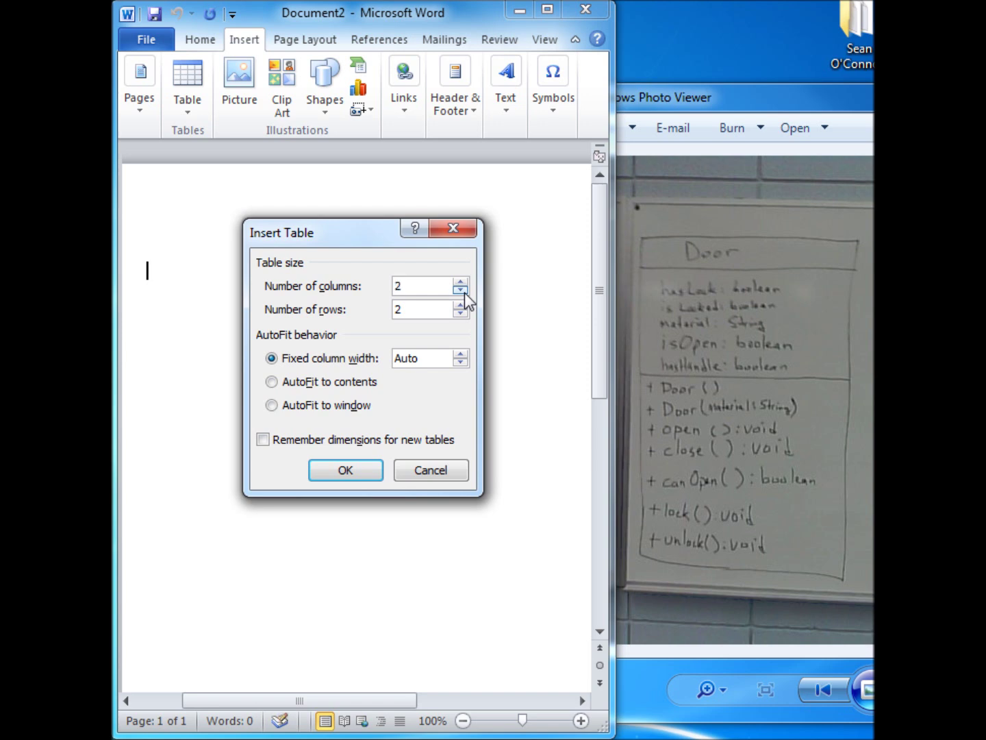
left_click(464, 305)
left_click(464, 305)
left_click(461, 306)
left_click(460, 305)
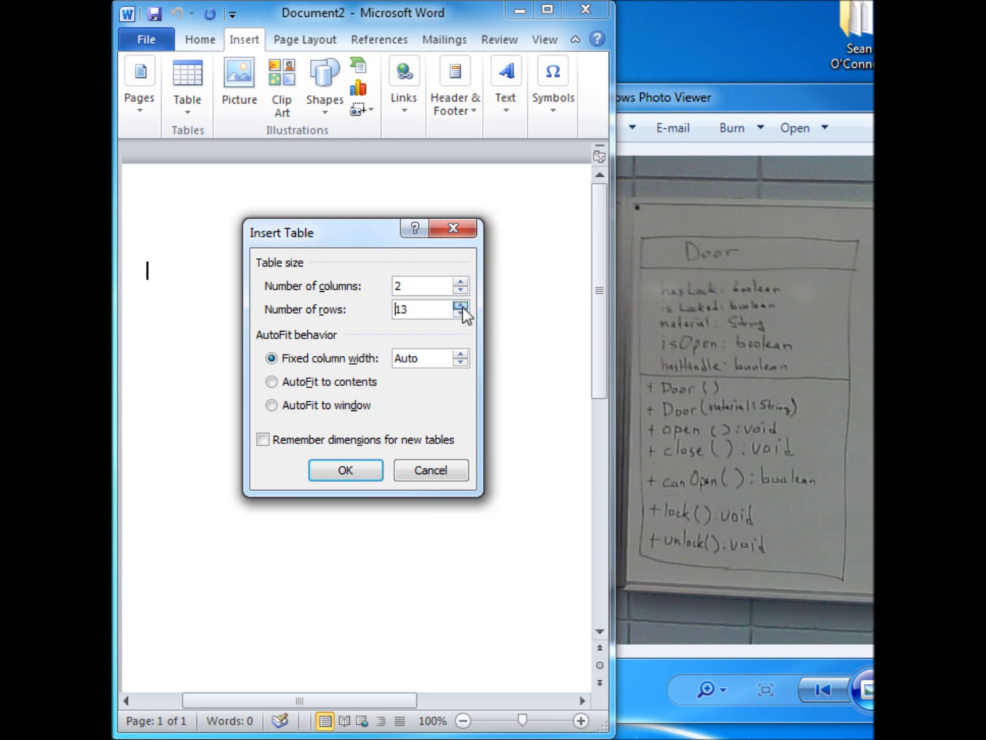
left_click(346, 470)
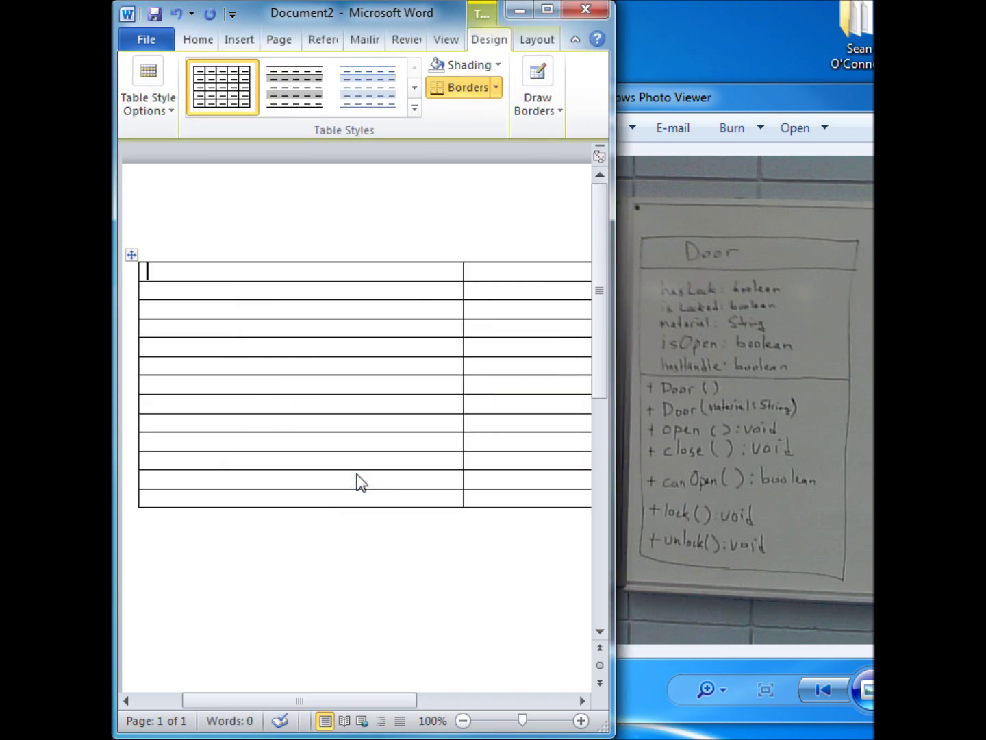
- Reduce the table's overall width and shrink its first column to a narrow strip
left_click_drag(312, 700, 455, 700)
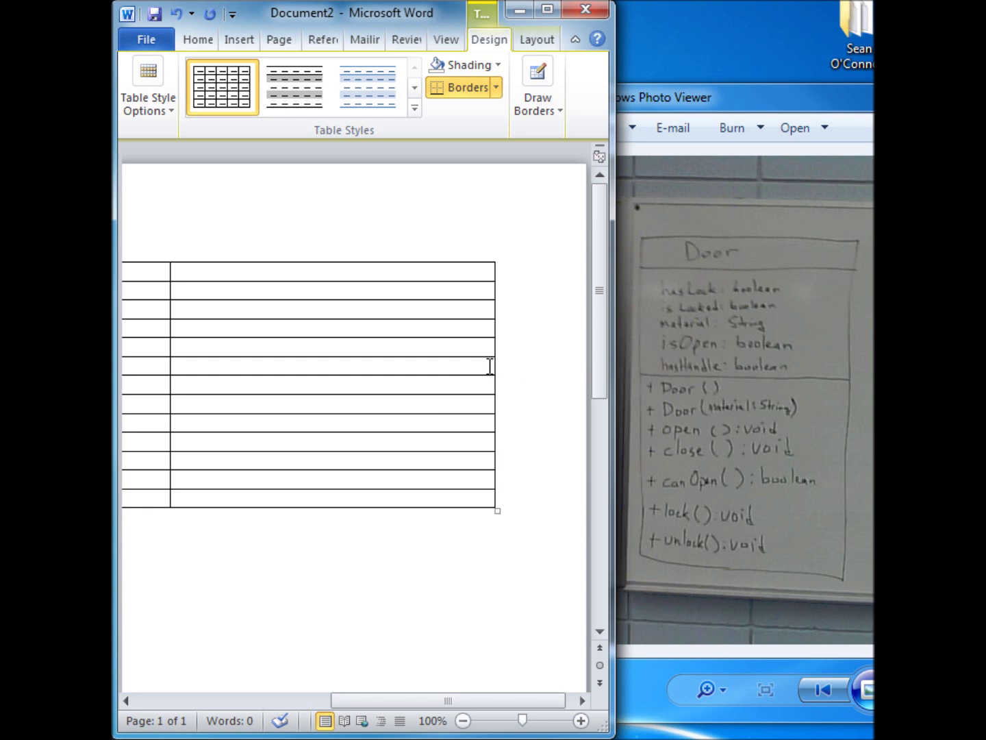
left_click_drag(497, 367, 257, 381)
left_click_drag(463, 704, 310, 704)
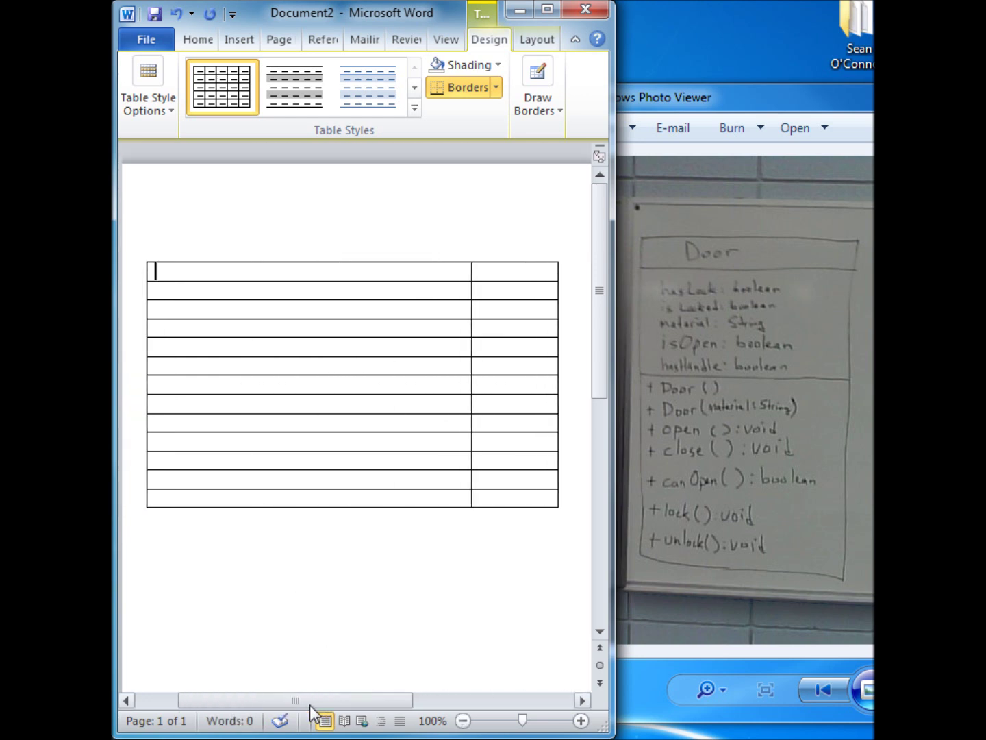
left_click_drag(468, 361, 167, 351)
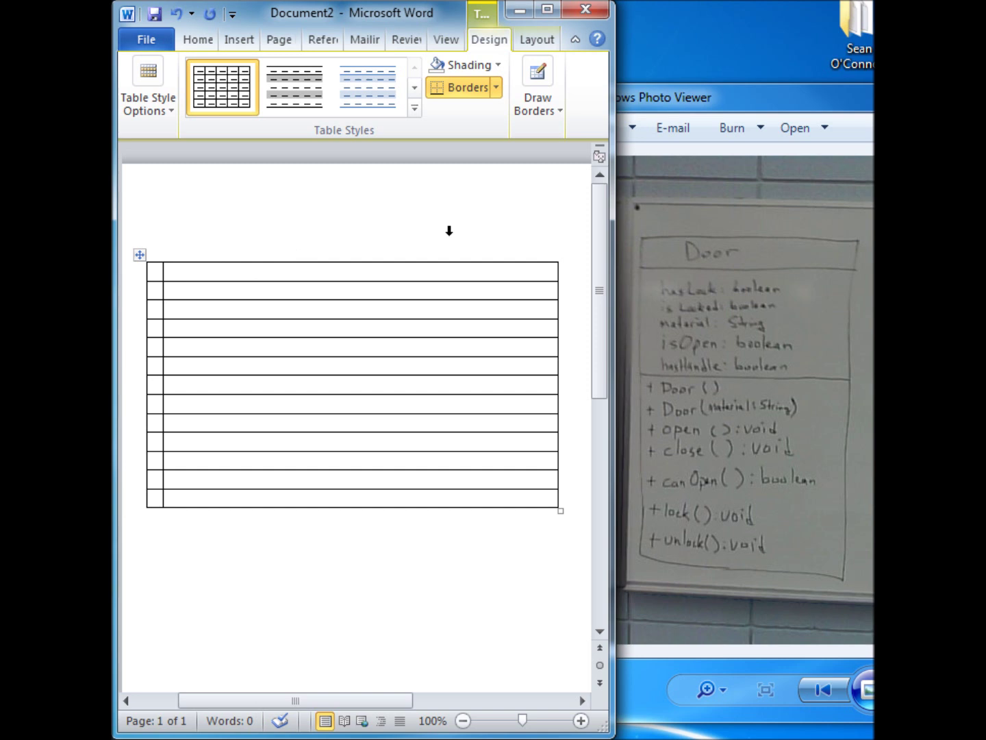
- Enter "Door" in the table's first row and merge that row's two cells
type("Door")
left_click_drag(159, 271, 232, 269)
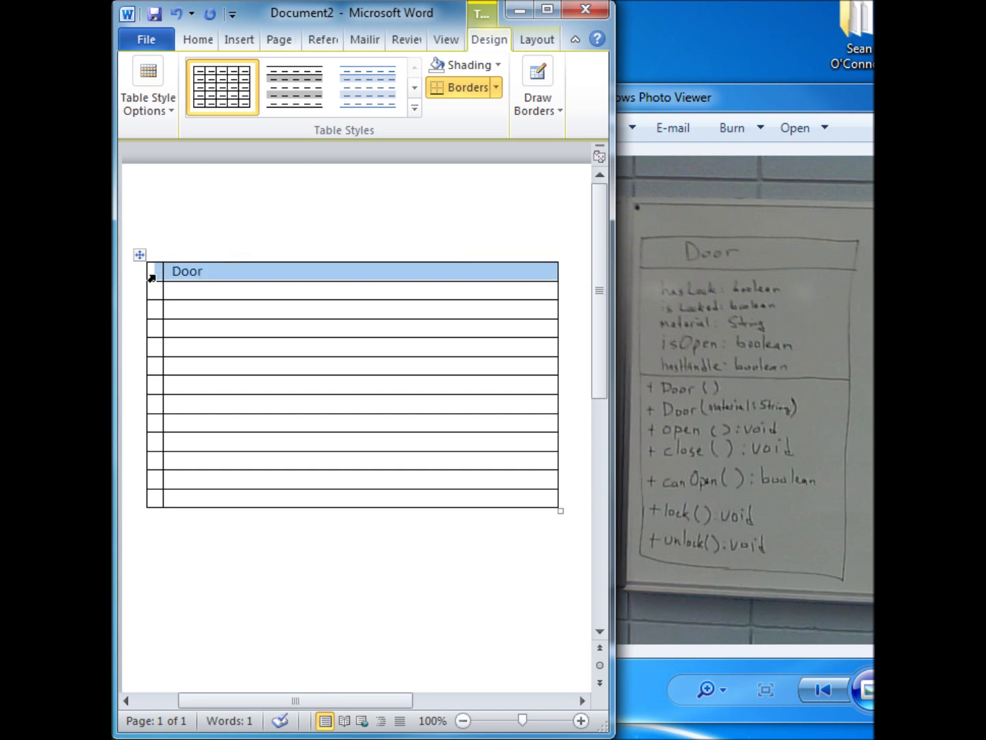
left_click(158, 282)
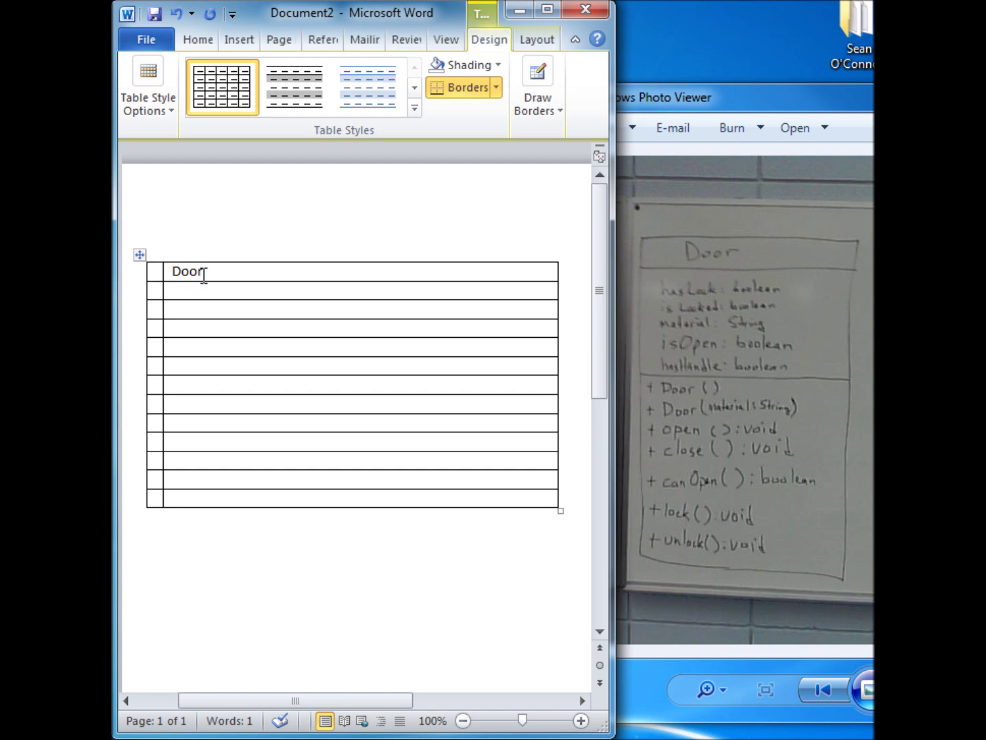
left_click(205, 273, "shift")
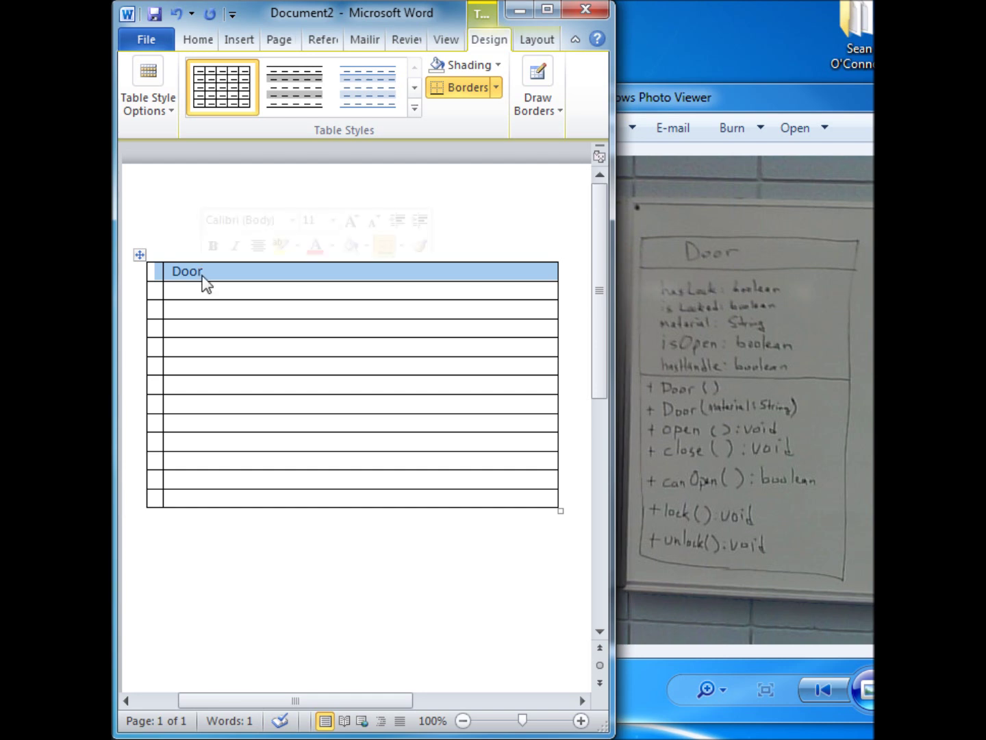
right_click(204, 277)
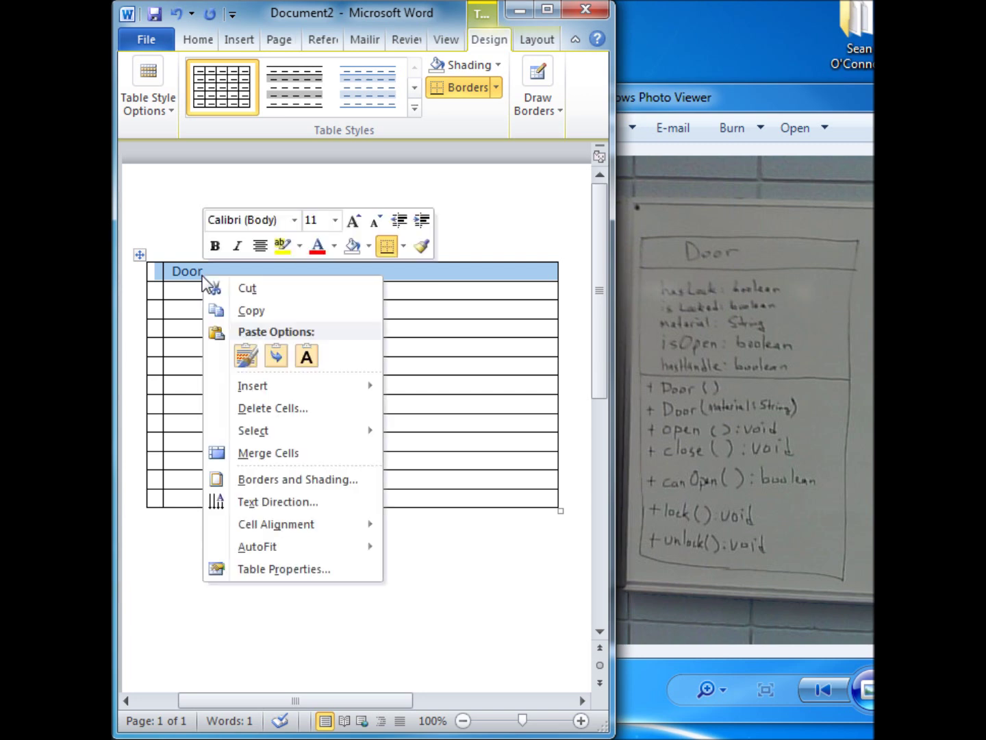
left_click(272, 452)
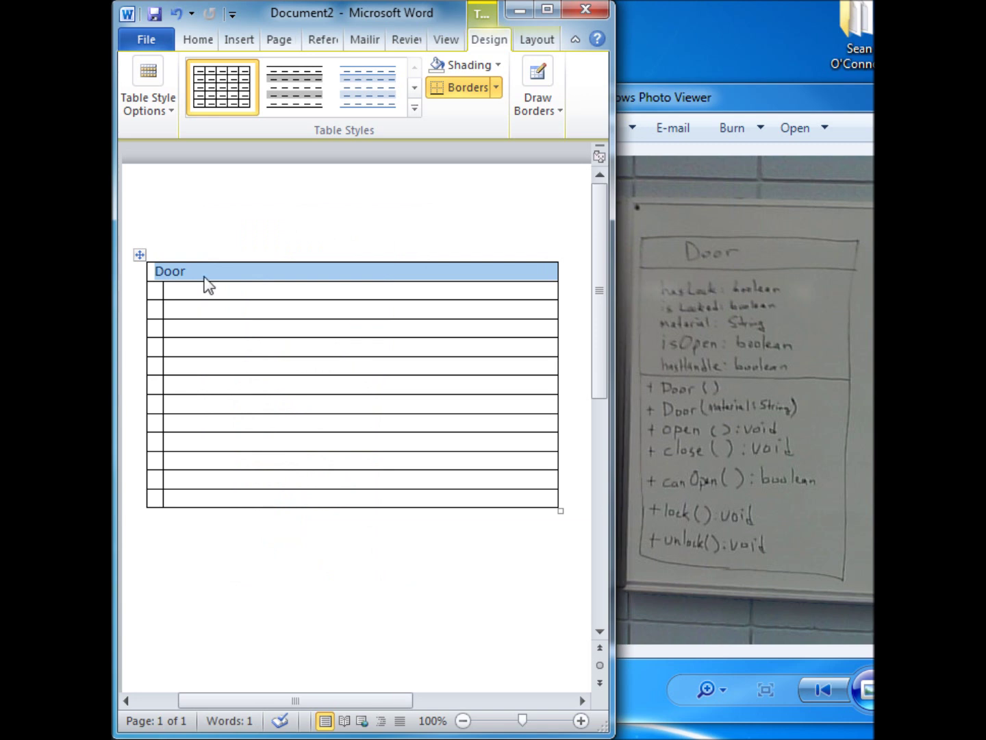
left_click(205, 278)
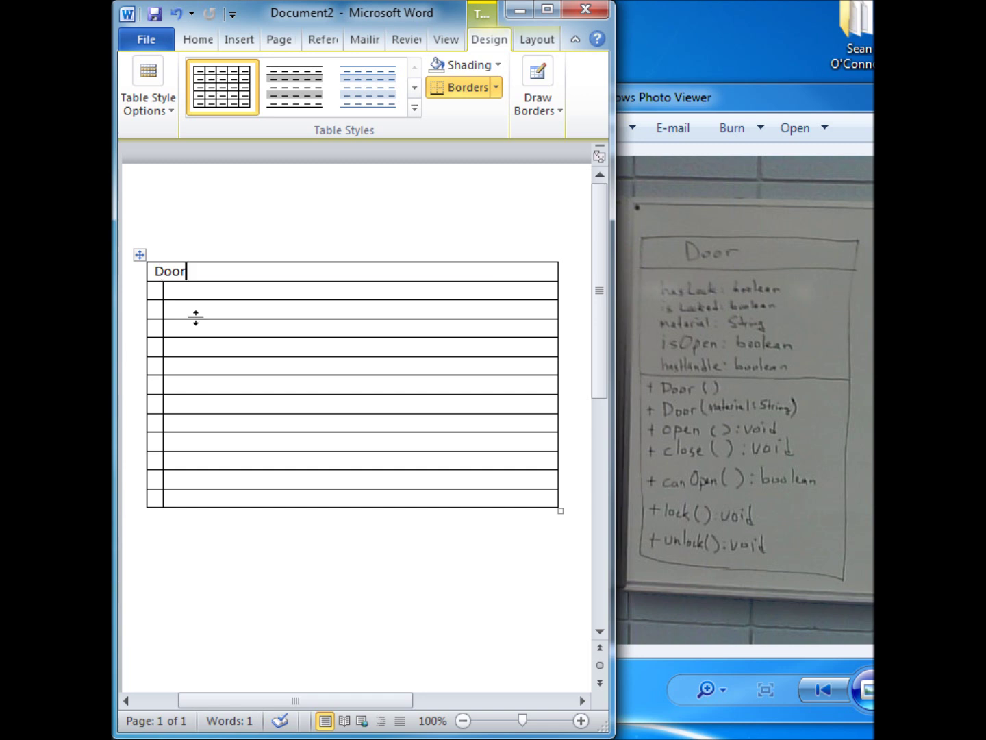
- Center the "Door" heading in the merged first row, keeping the whiteboard photo in view beside the document
left_click(199, 40)
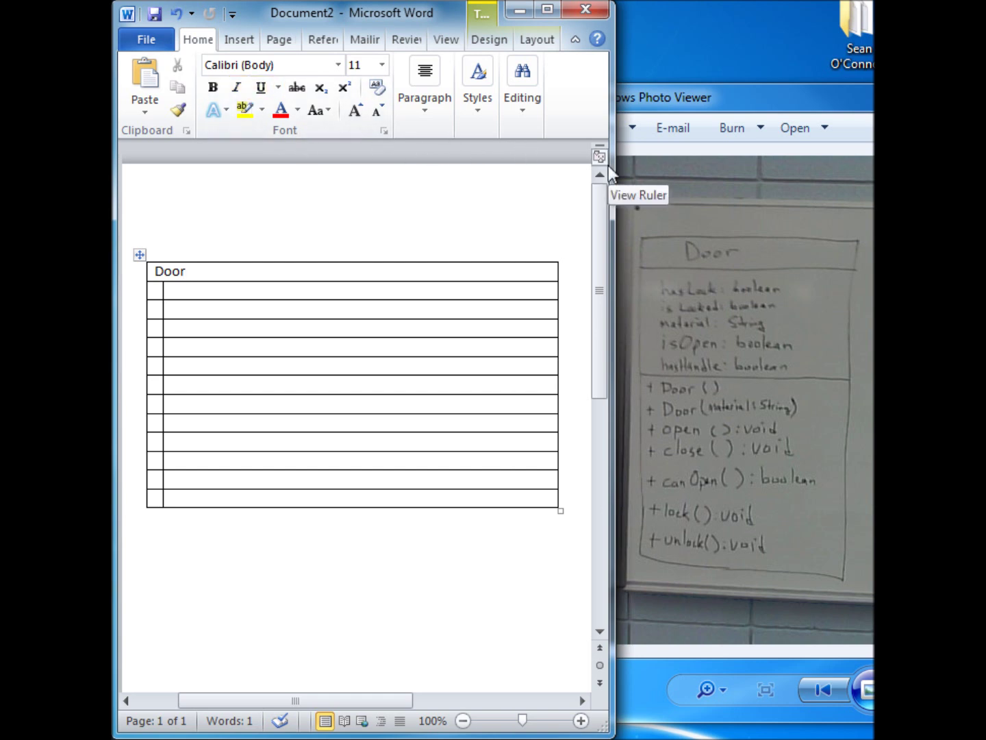
left_click_drag(613, 196, 873, 204)
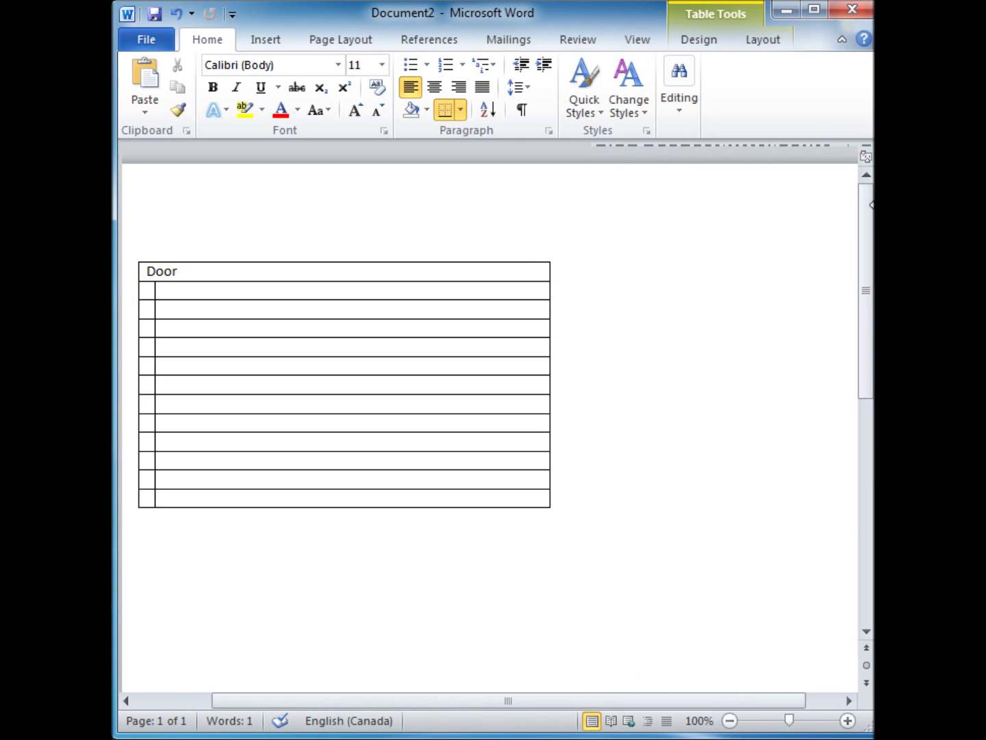
left_click(433, 87)
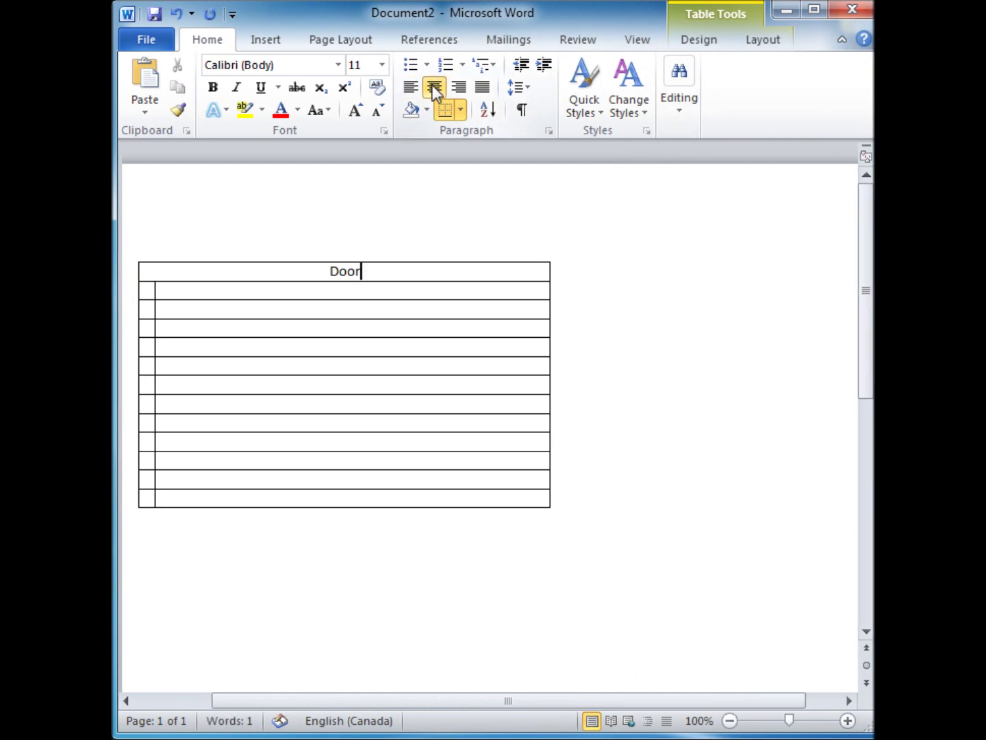
left_click_drag(868, 290, 619, 265)
- Enter the attributes "hasLock: boolean" and "isLocked: boolean" in the wide column of the second and third rows
left_click(246, 287)
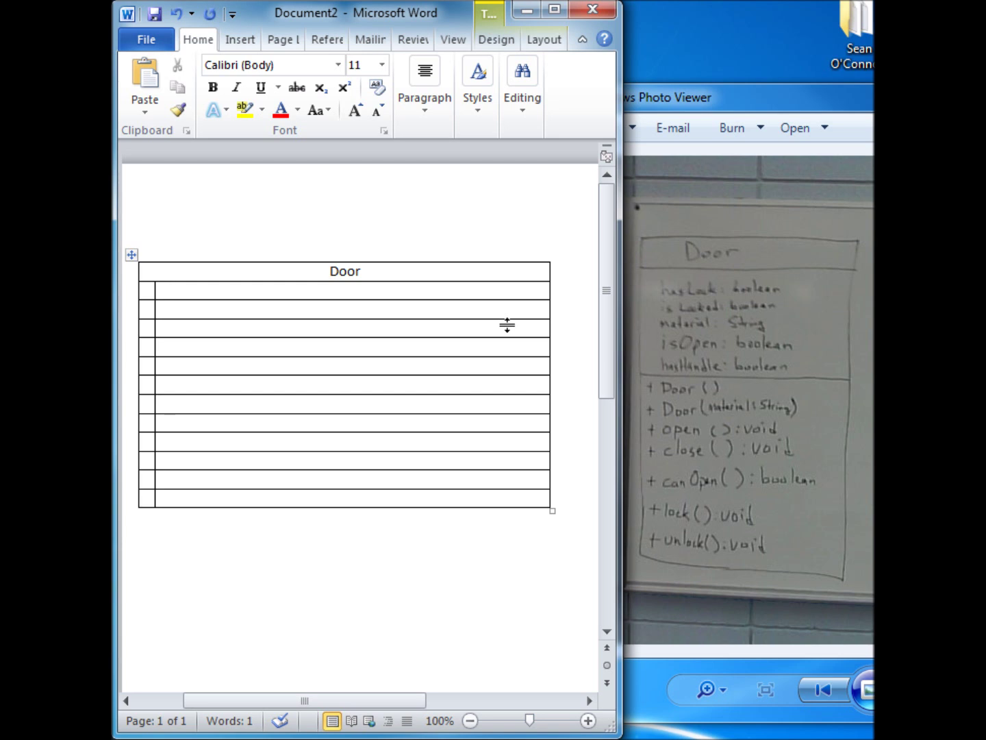
type("hasLock:")
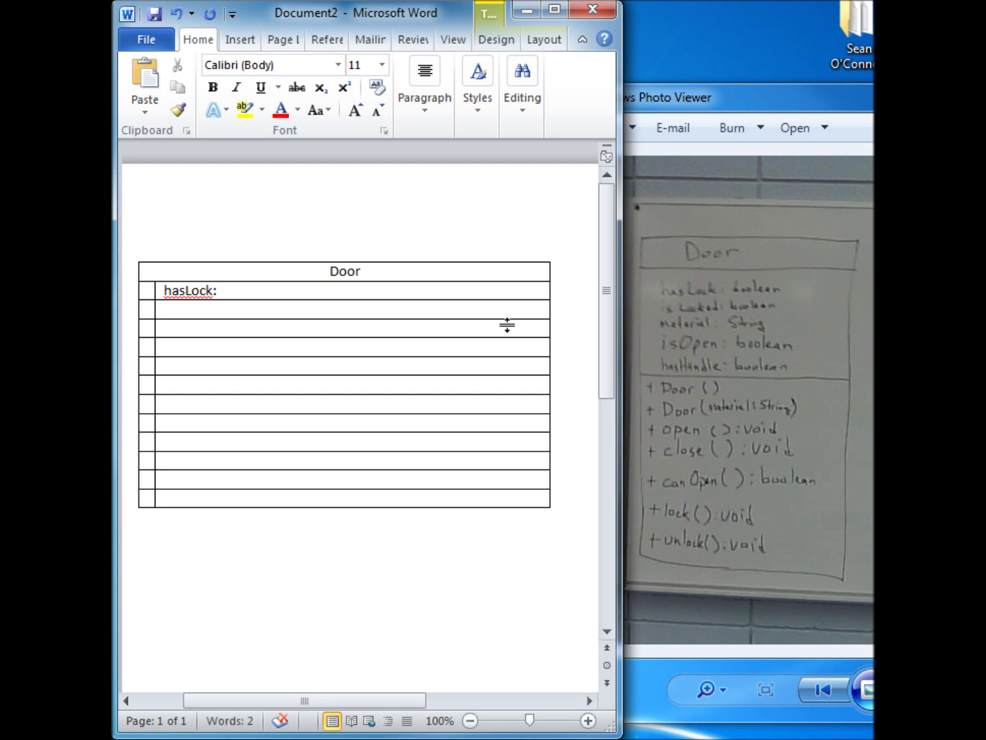
type(" boolean")
left_click(219, 306)
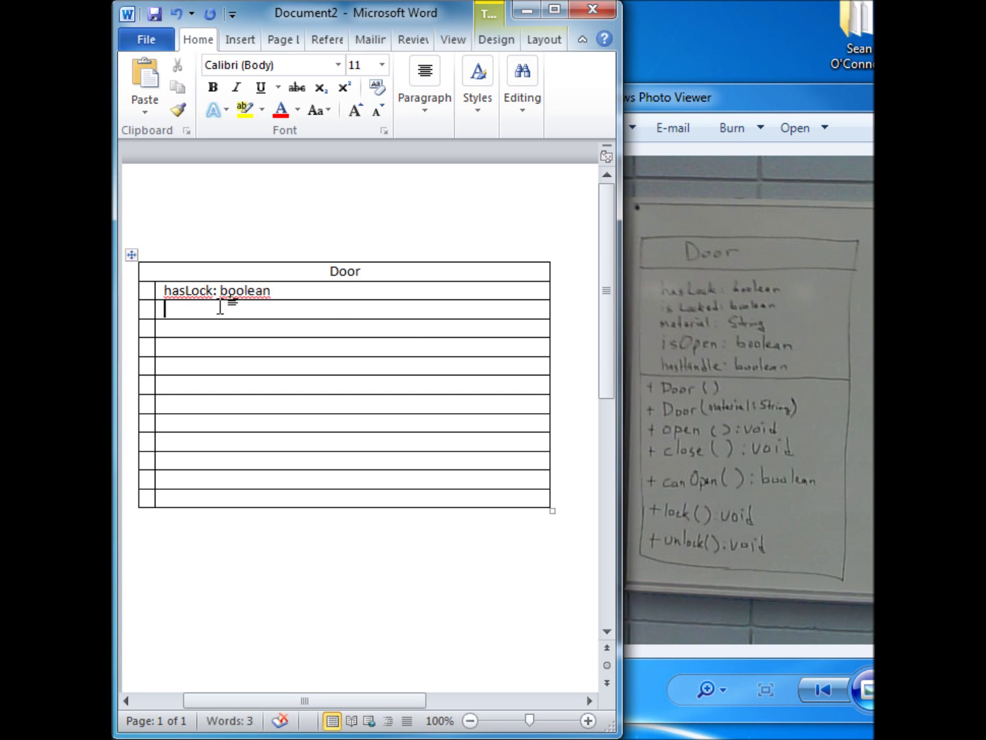
type("isLocked:")
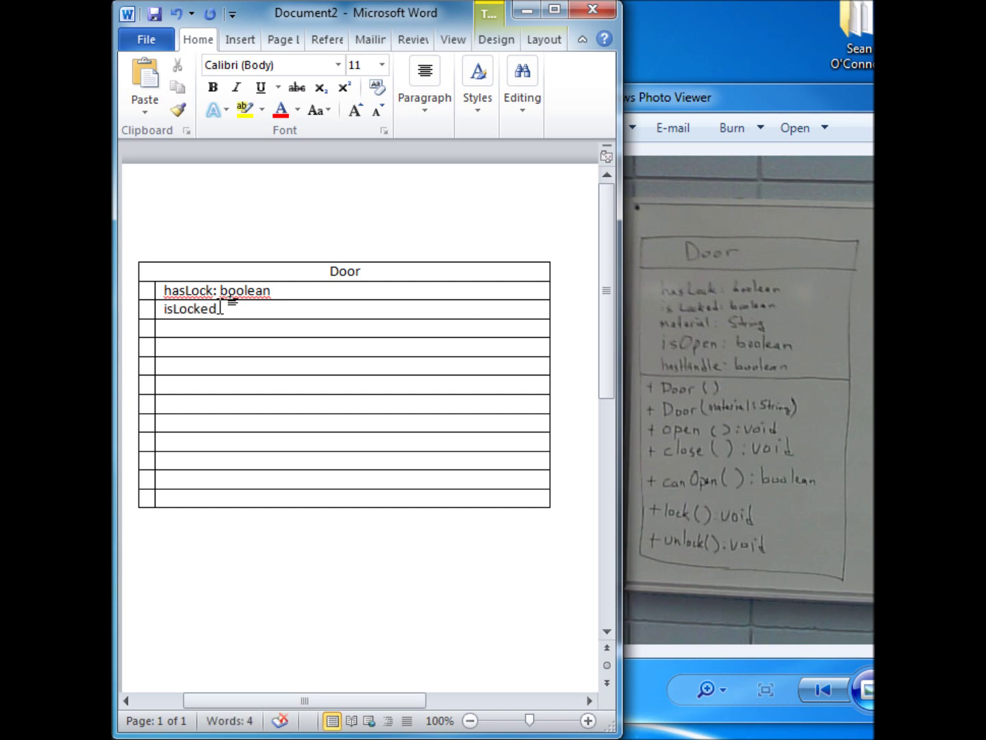
type(" boolean")
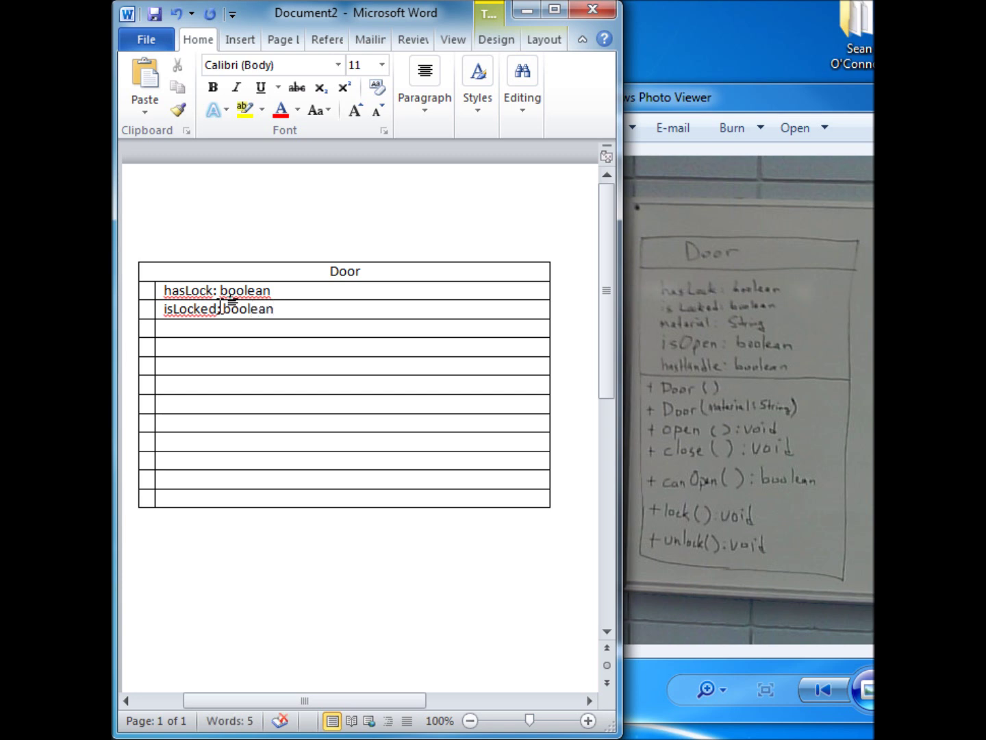
key("Return")
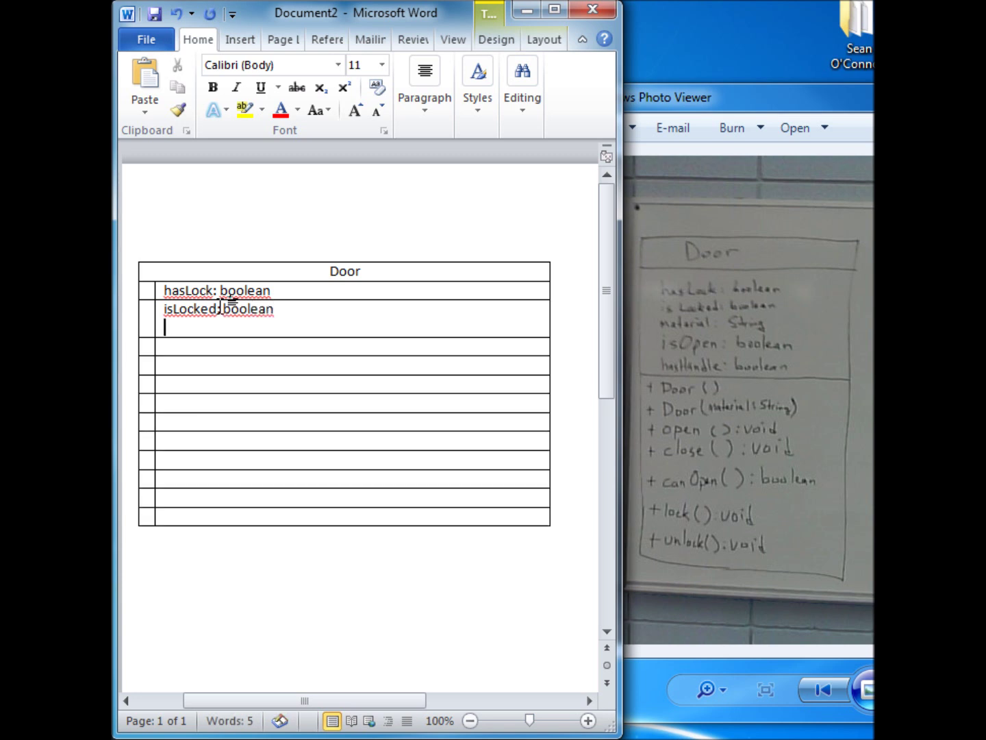
key("BackSpace")
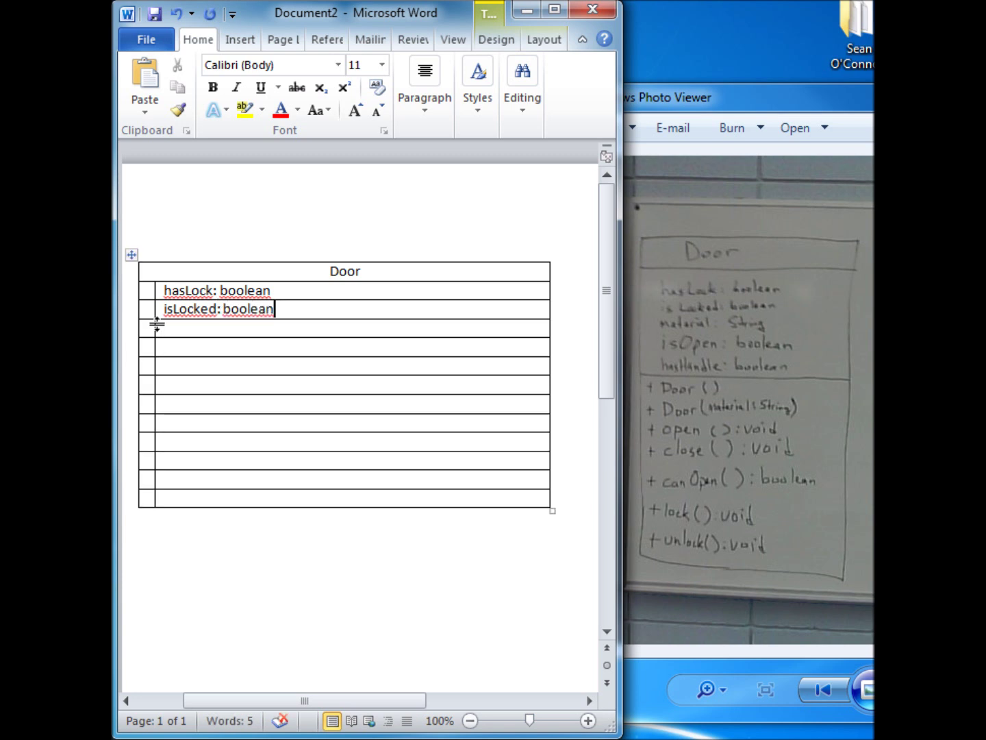
- Enter "material: boolean" in the wide column of the fourth row
key("Tab")
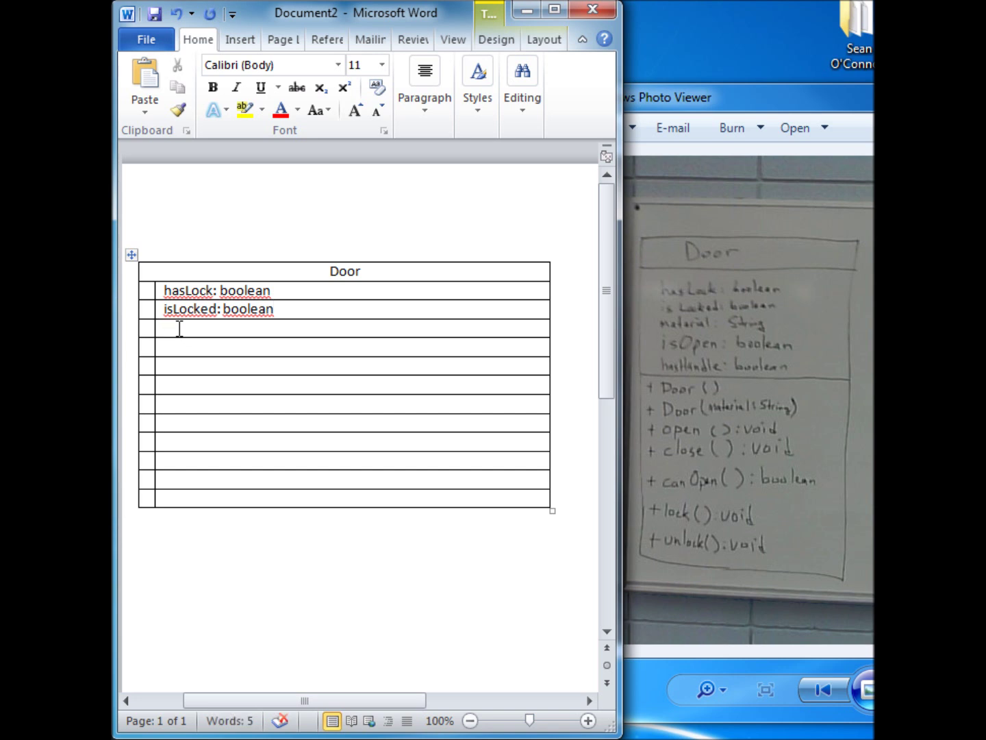
type("material: bol")
key("BackSpace")
type("olean")
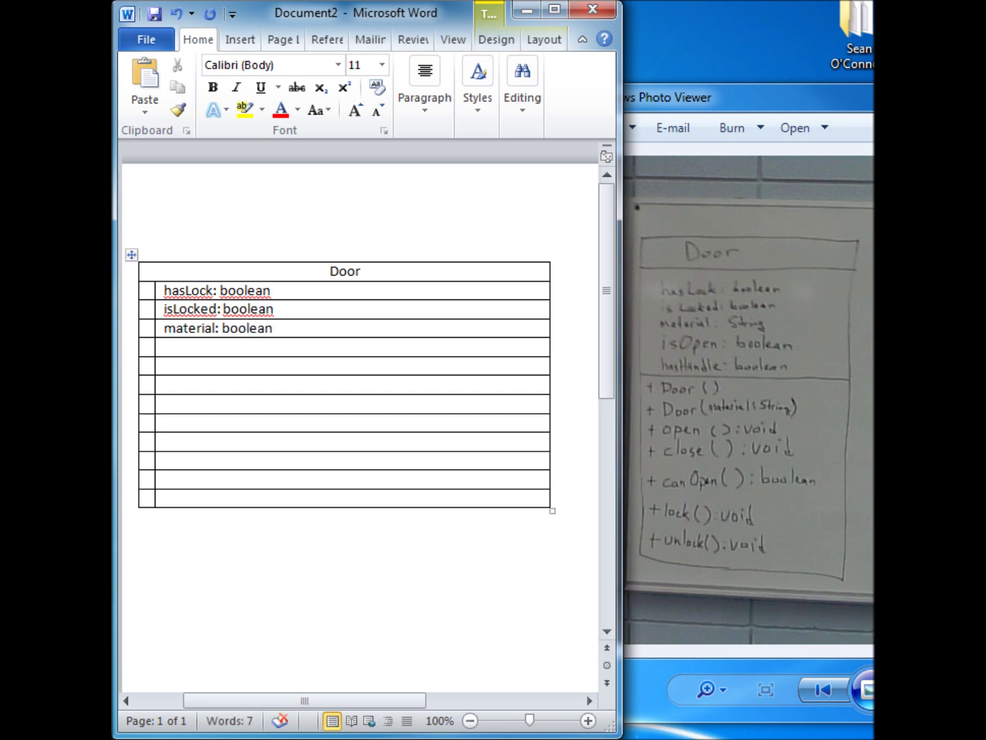
- Enter "Door()" in the wide column of the fifth row and "Doo" in the sixth row
left_click(176, 348)
type("D")
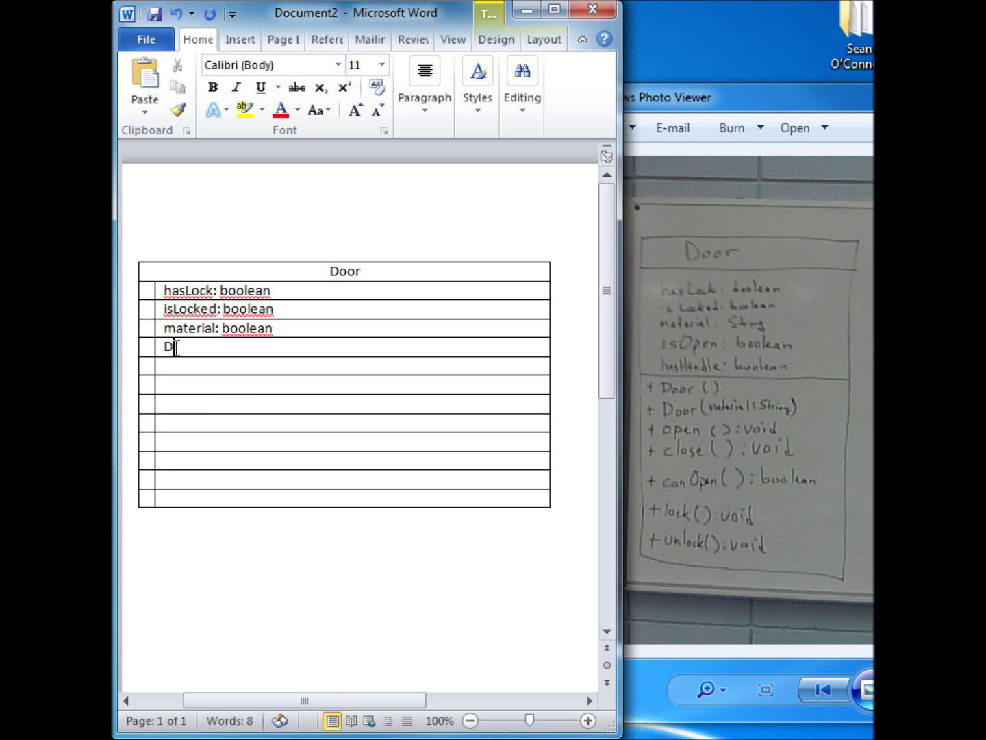
type("oor()")
left_click(238, 368)
type("Doo")
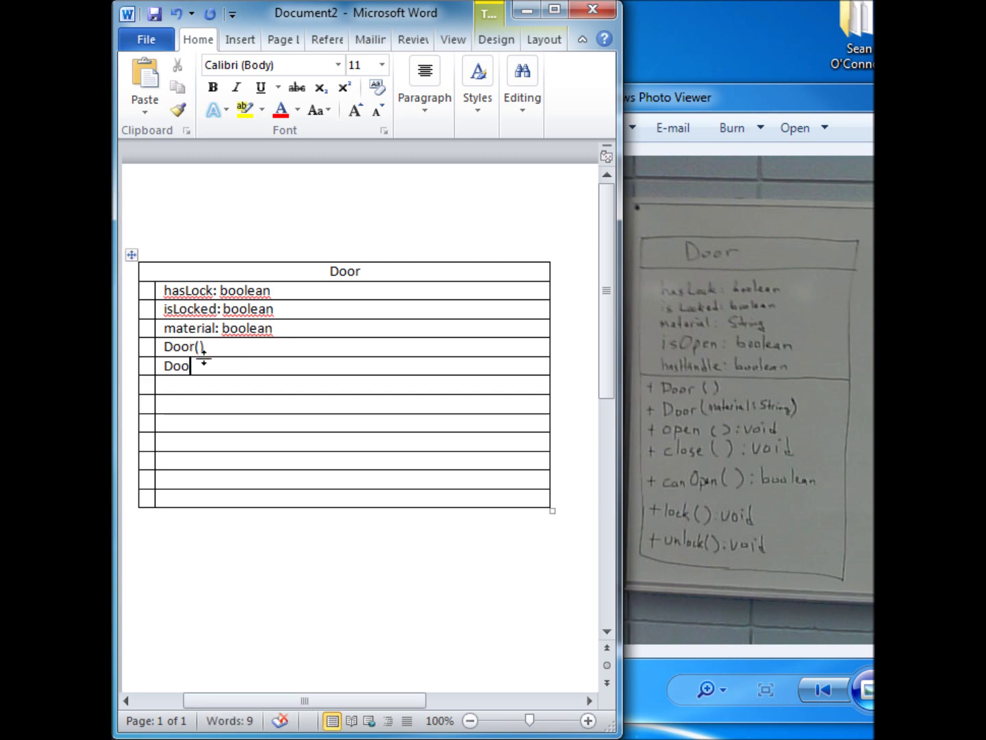
- Move "Door()" from the fifth row to the seventh row and enter "isOpen: boolean" in its place
left_click_drag(207, 346, 165, 347)
key("ctrl+c")
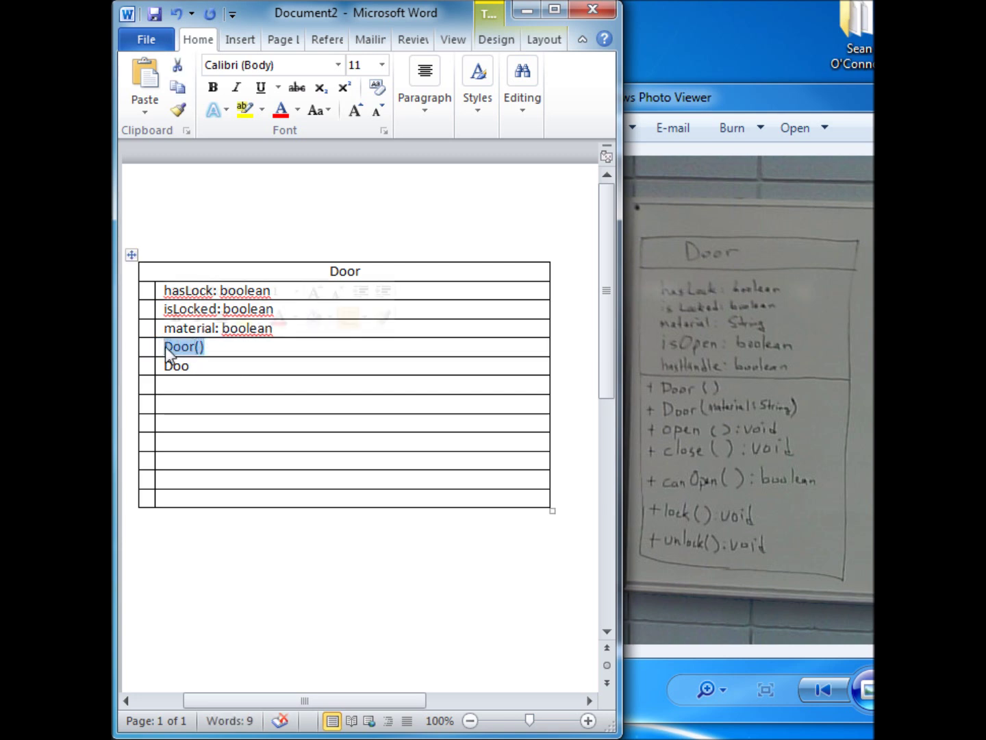
key("Delete")
left_click(196, 365)
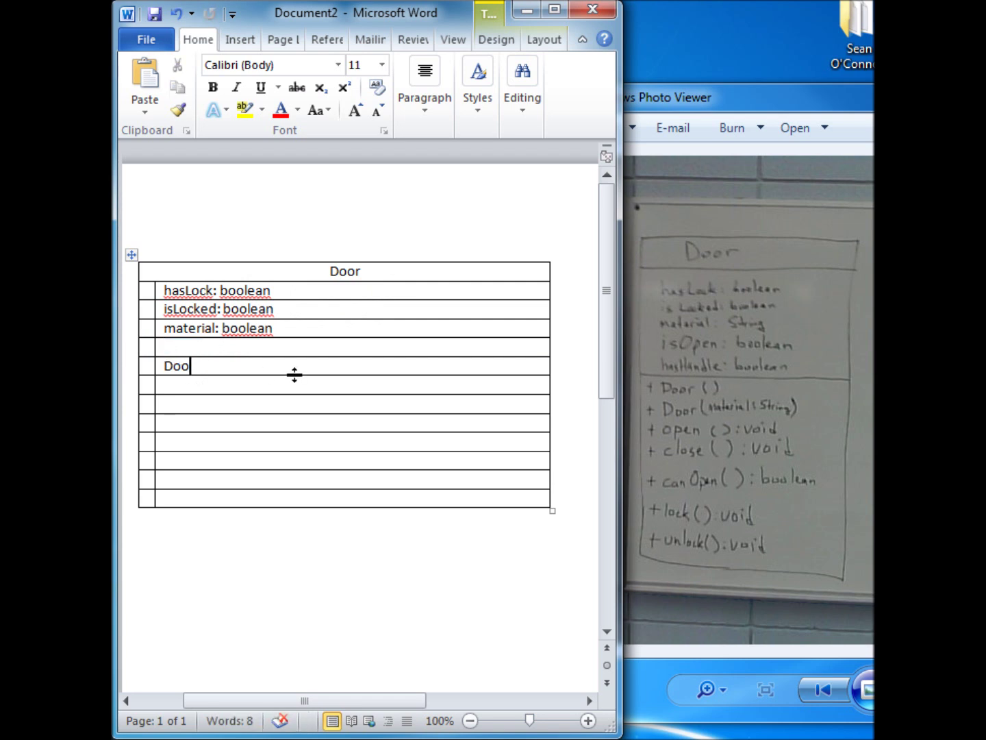
left_click(192, 385)
key("ctrl+v")
left_click(188, 347)
type("isOpen: boolean")
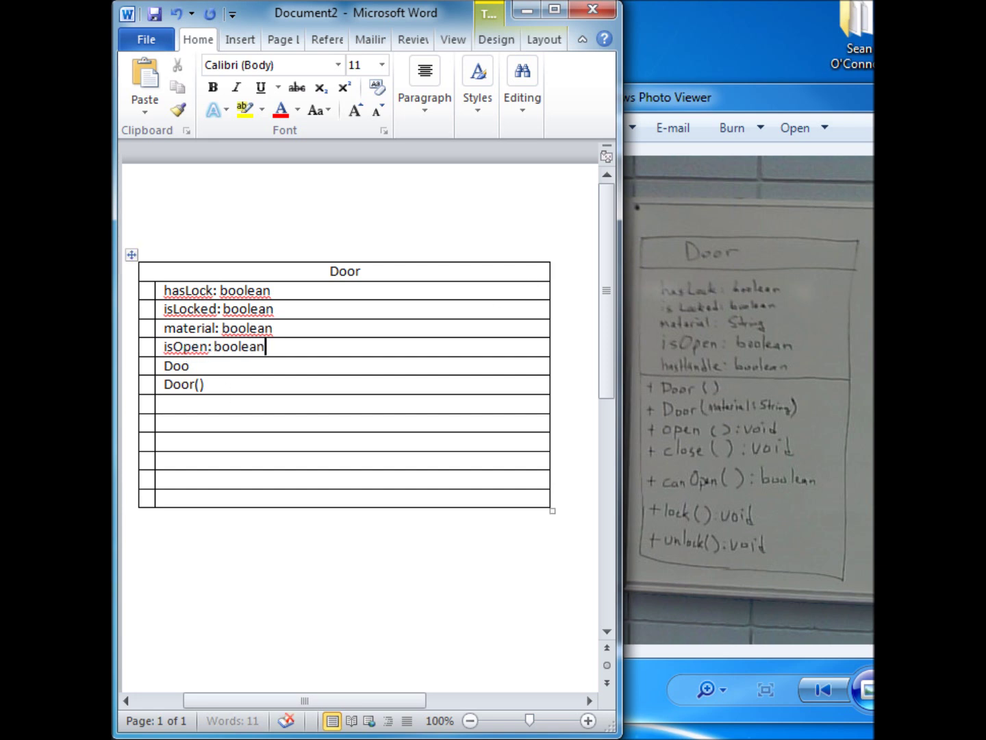
- Replace "Doo" in the sixth row with the attribute "hasHandle: boolean"
left_click(144, 372)
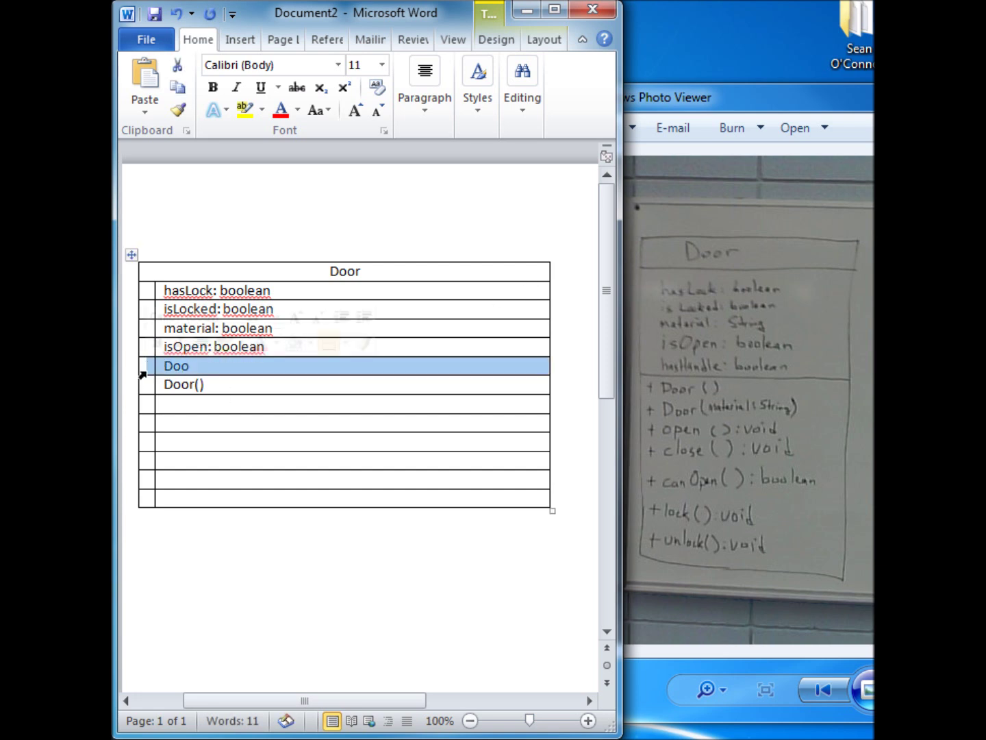
left_click(211, 366)
key("BackSpace")
key("BackSpace")
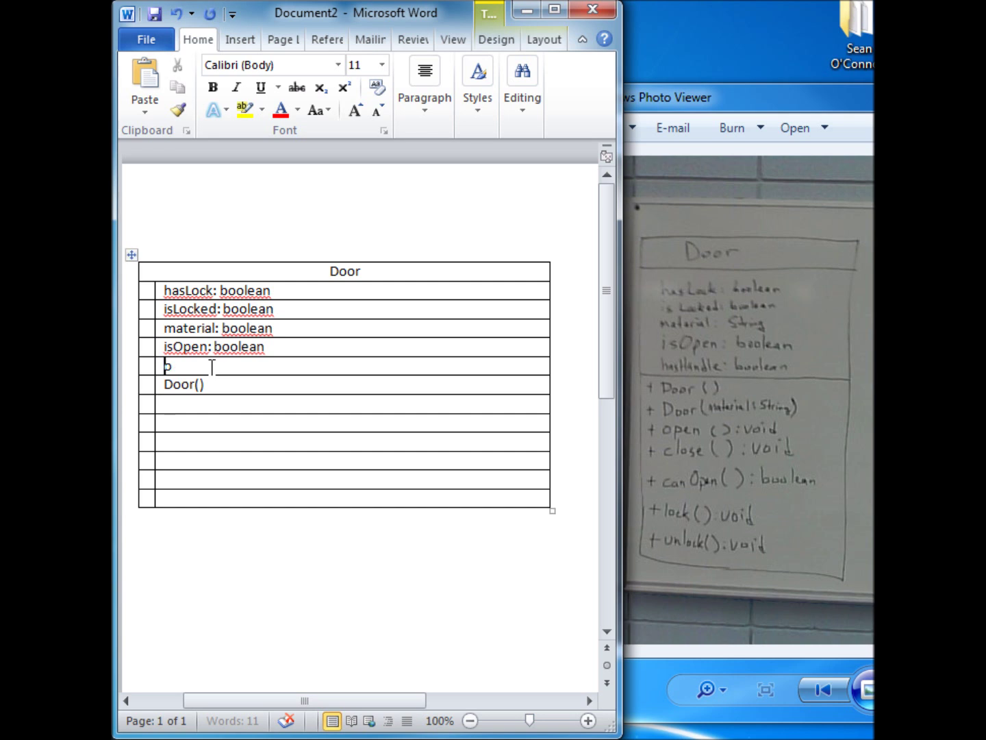
type("hasH")
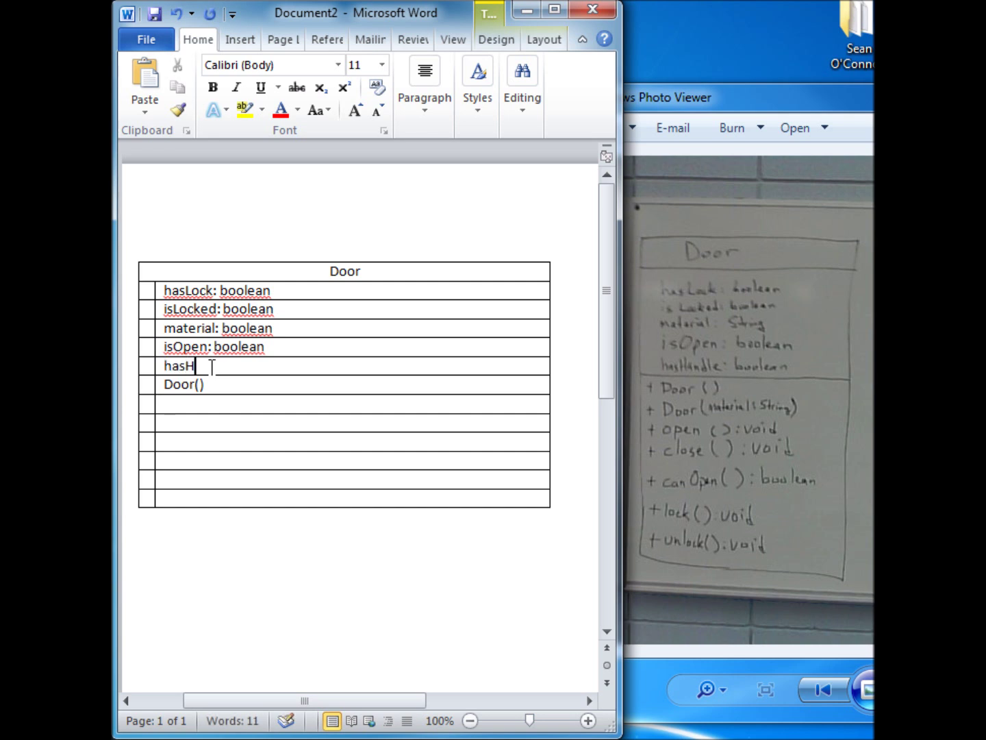
type("andle:")
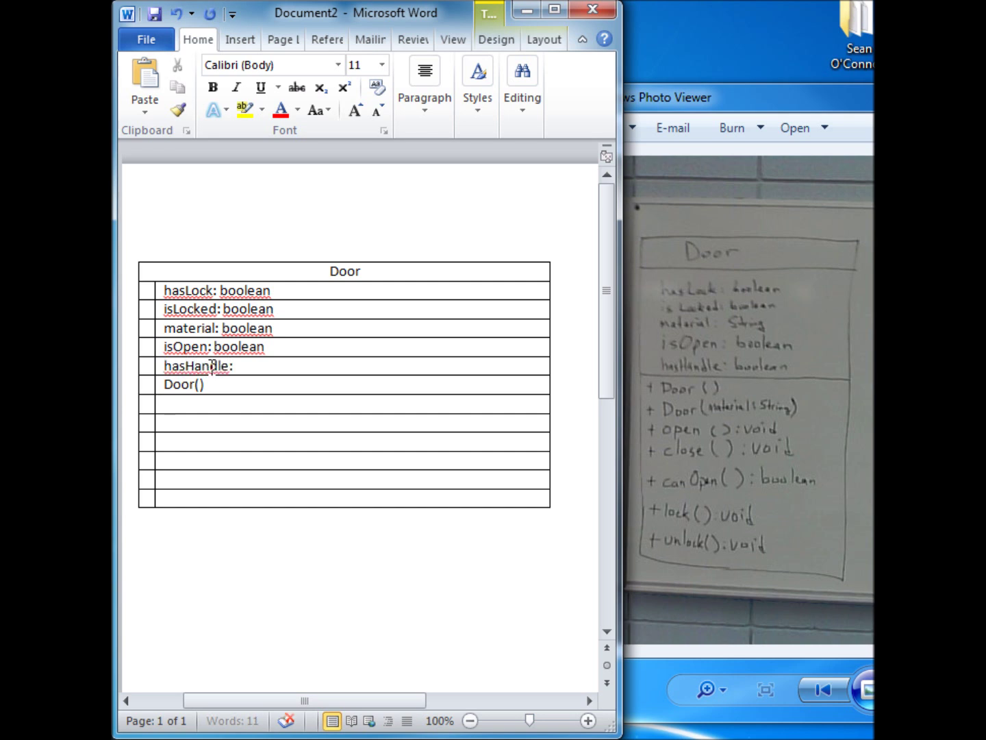
type(" boolean")
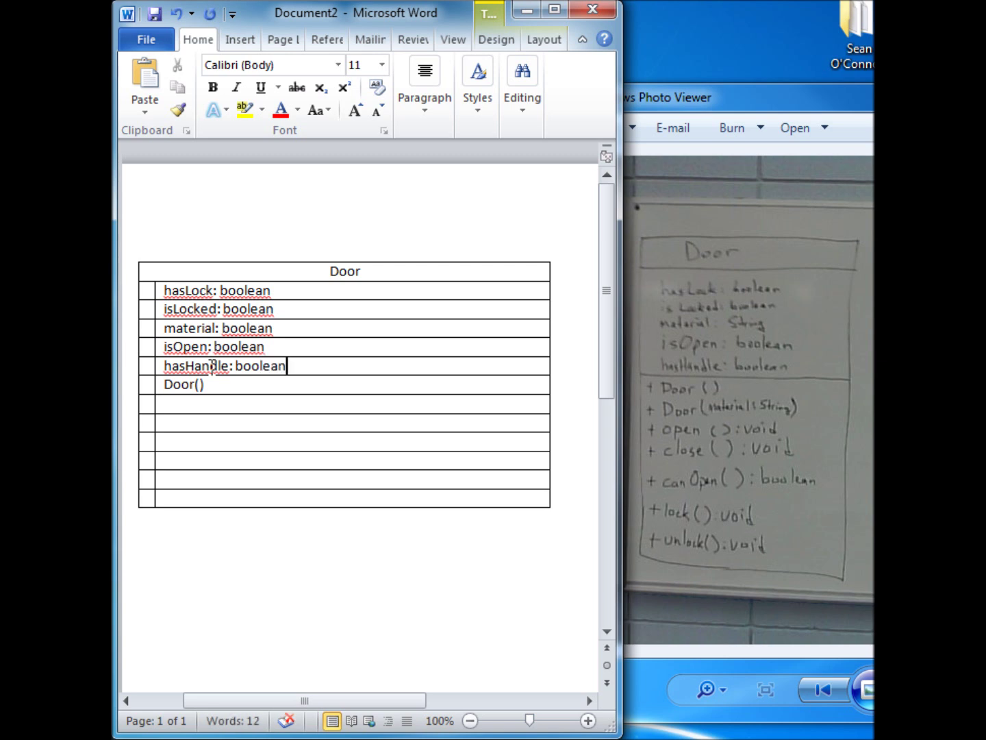
- Copy "Door()" into the eighth row and insert "material: String" between the copy's parentheses
left_click(216, 386)
left_click_drag(215, 385, 182, 382)
key("ctrl+c")
left_click(183, 401)
key("ctrl+v")
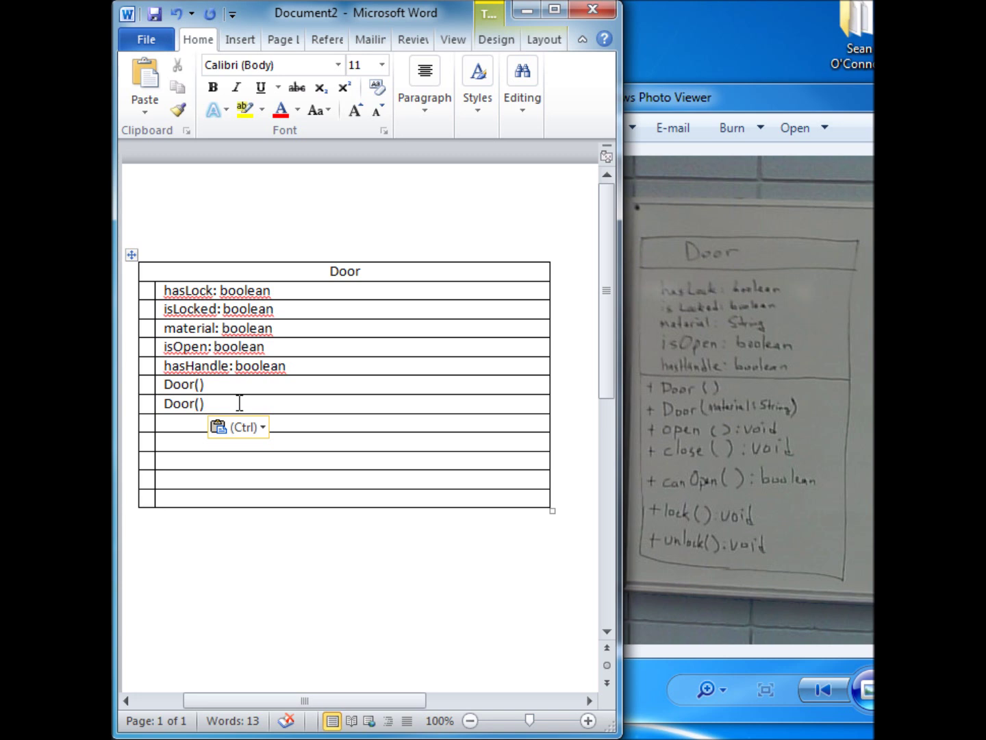
key("Left")
type("material:")
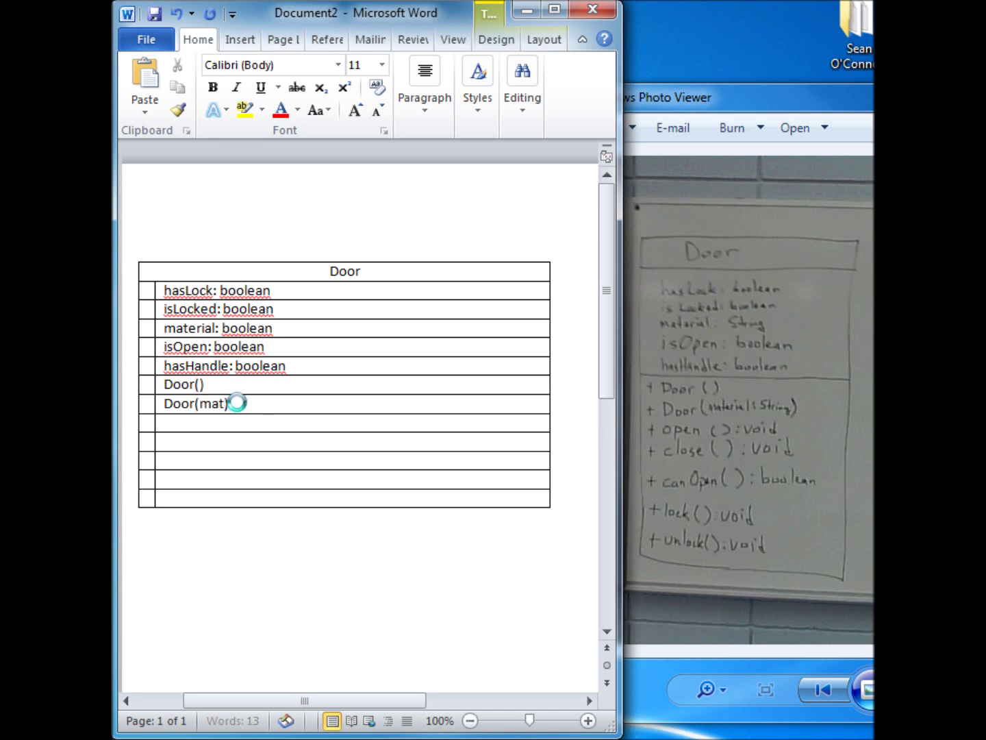
type(" String")
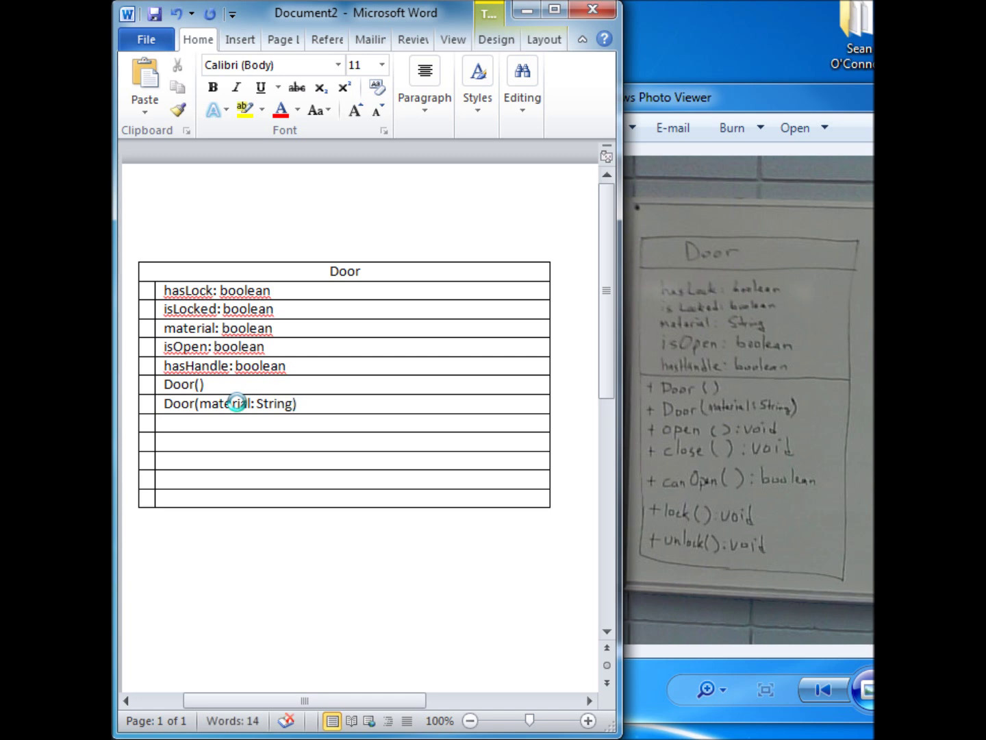
- Enter the methods "open(): void" and "close(): void" in the wide column of the ninth and tenth rows
left_click(176, 420)
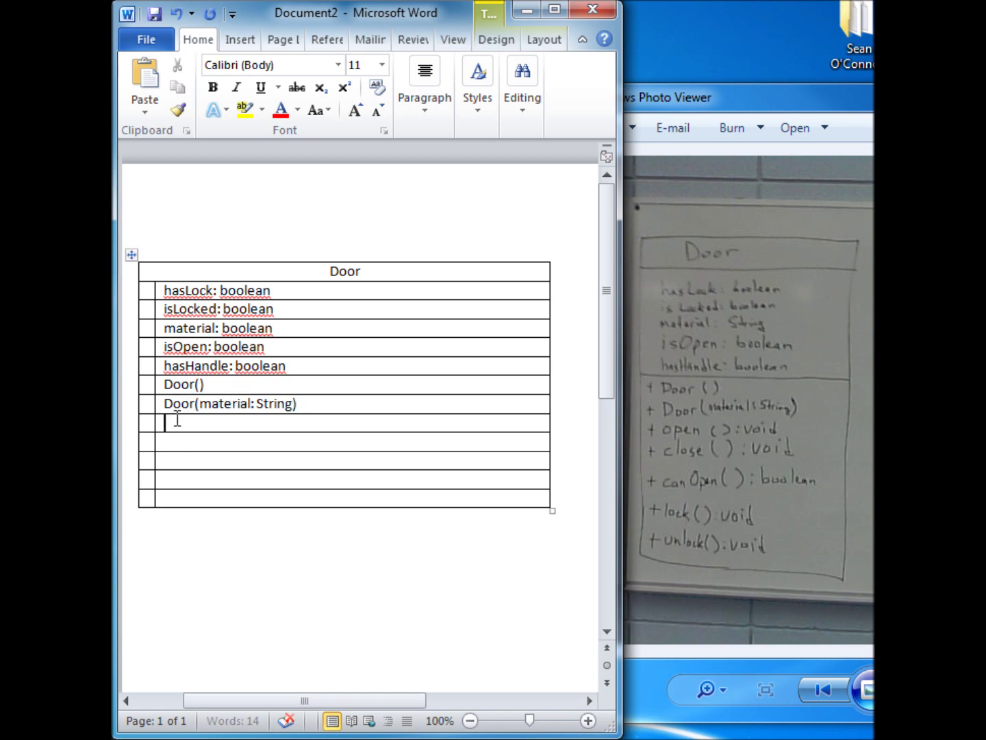
type("open():void")
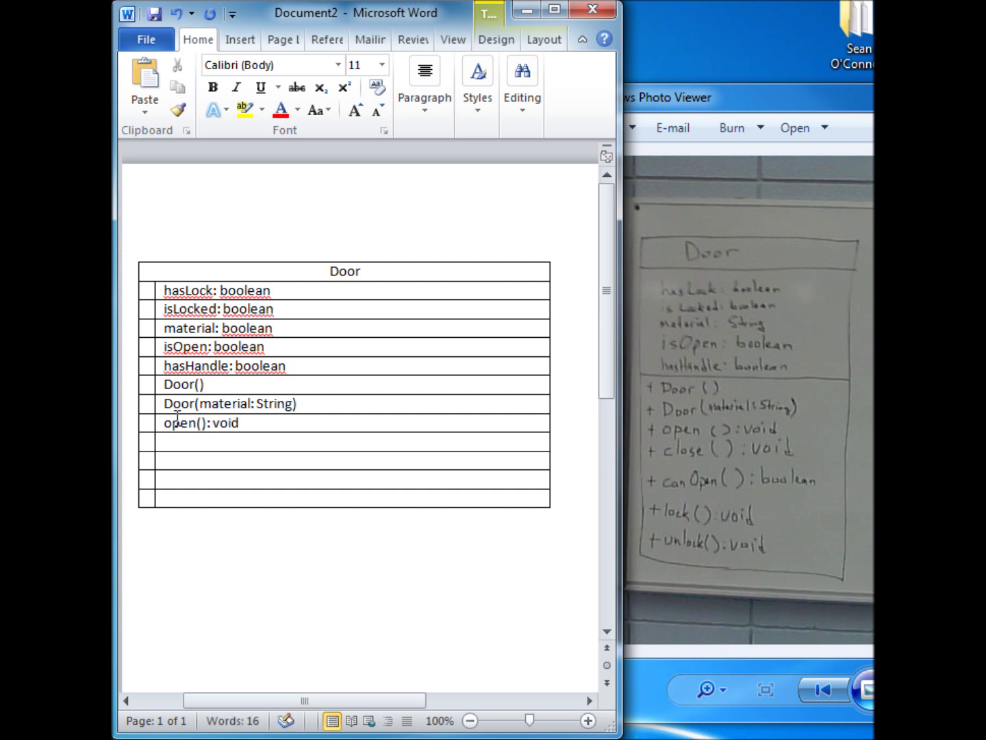
left_click(175, 443)
type("close():void")
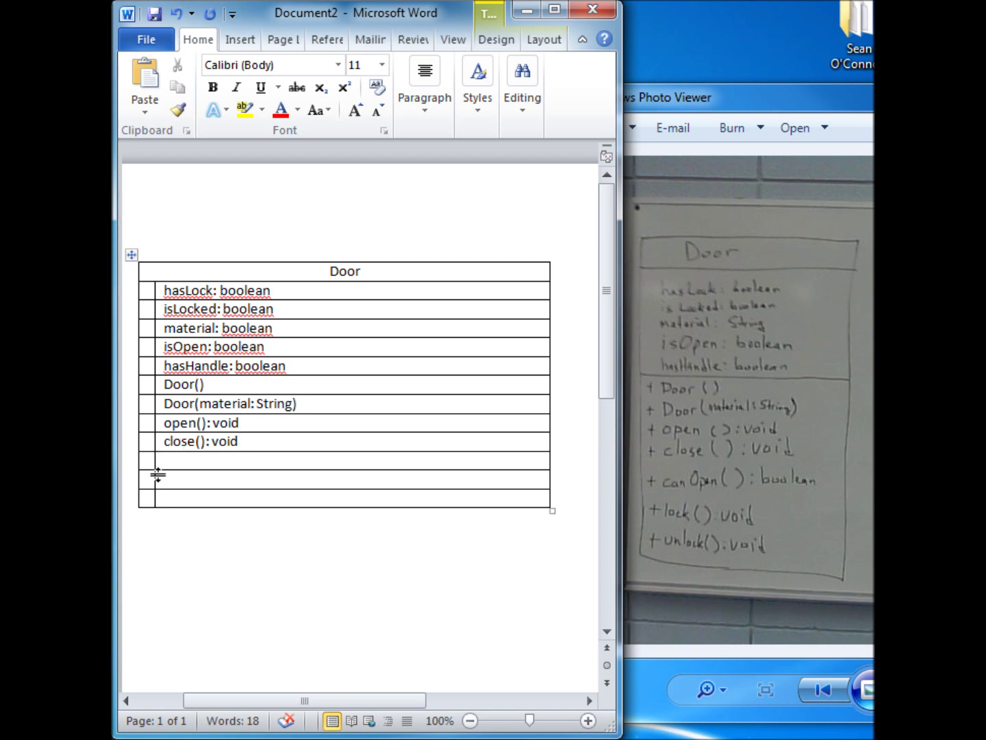
- Enter the method "canOpen(): boolean" in the wide column of the eleventh row
left_click(172, 463)
type("canO")
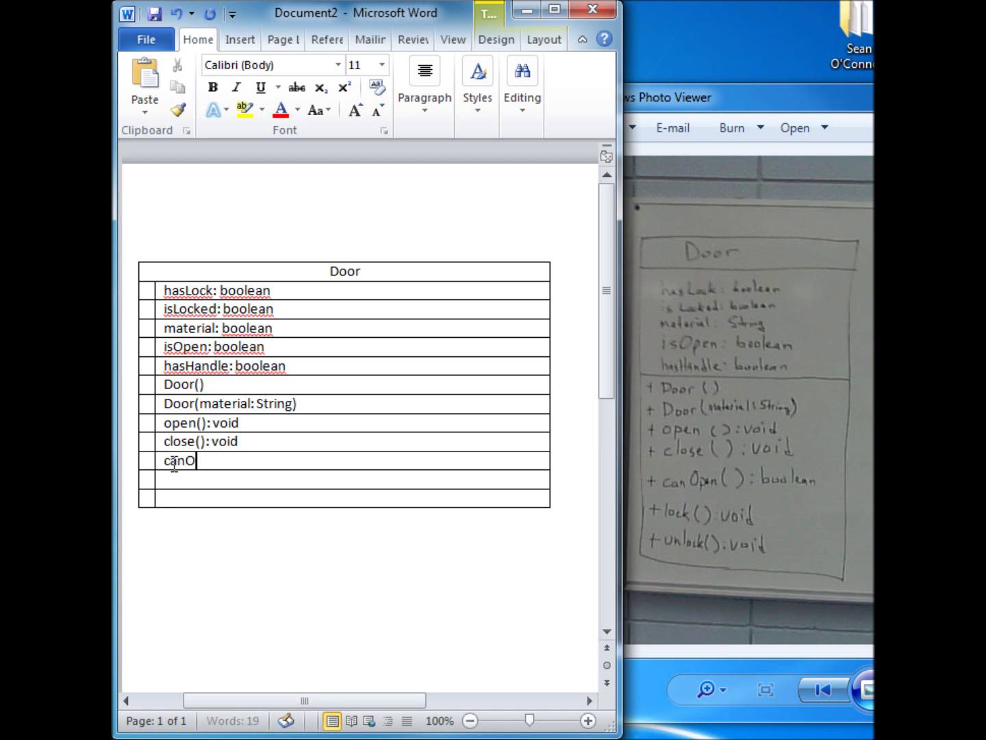
type("pen()")
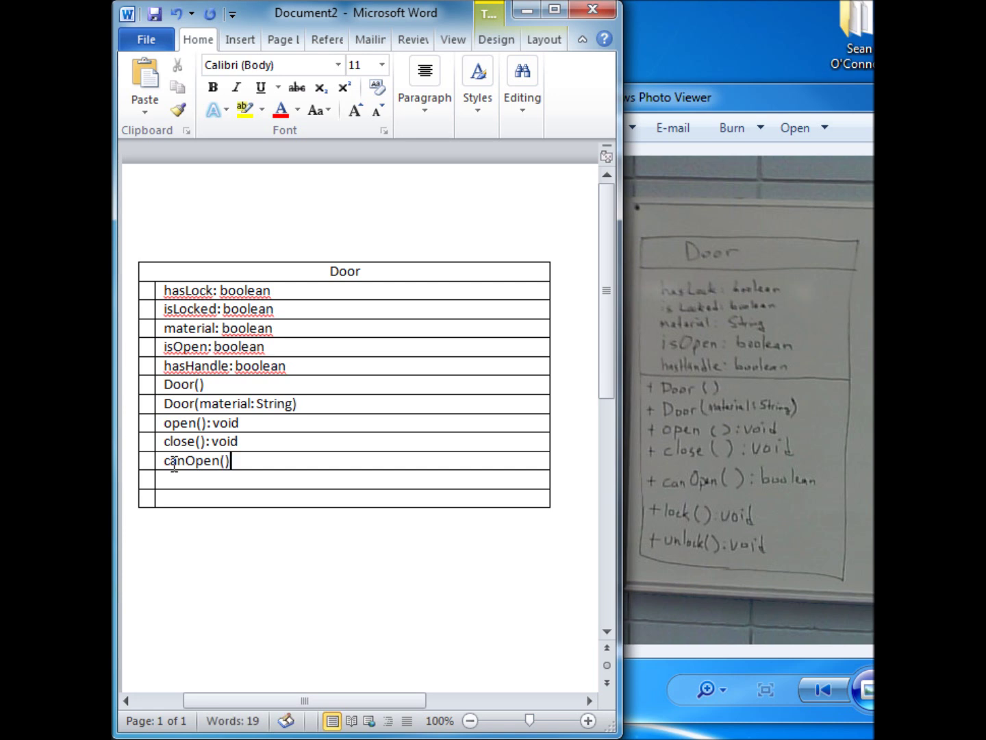
type(": boolean")
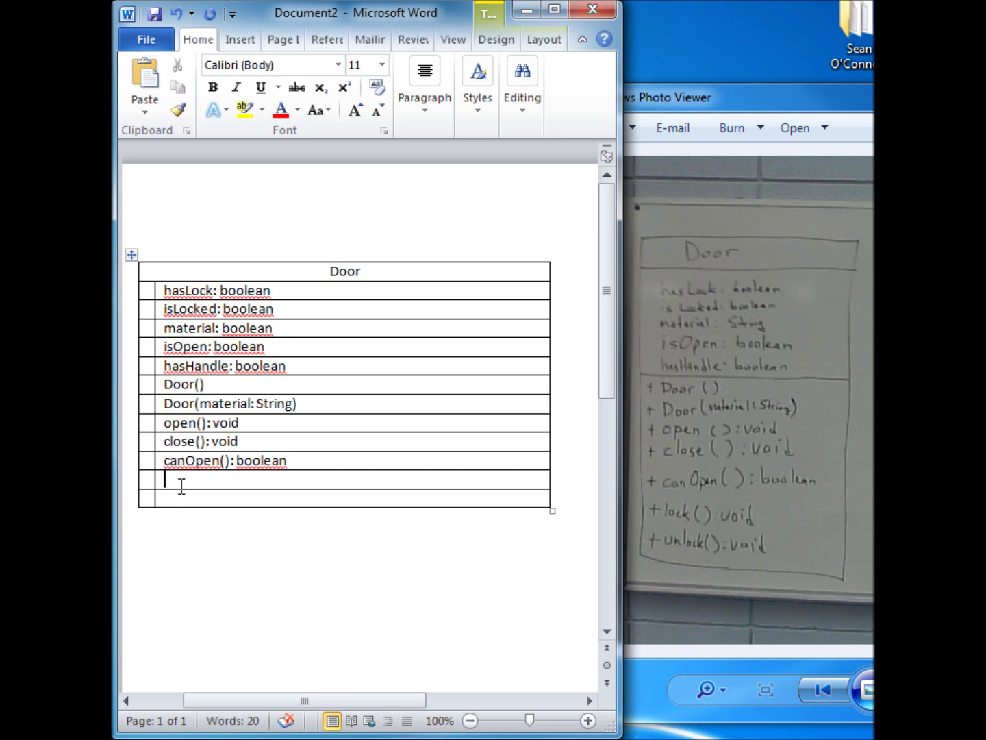
- Enter "lock(): void" and "unlock(): void" in the last two rows and narrow the table to about half its width
type("lock():void")
left_click(193, 498)
type("unlock():")
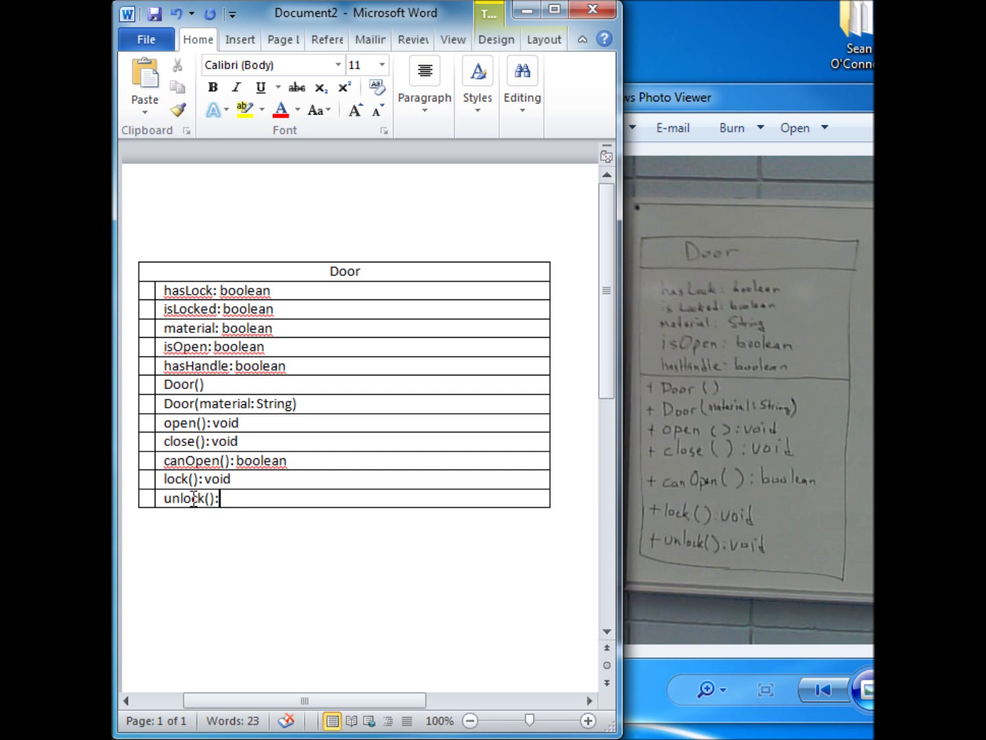
type("void")
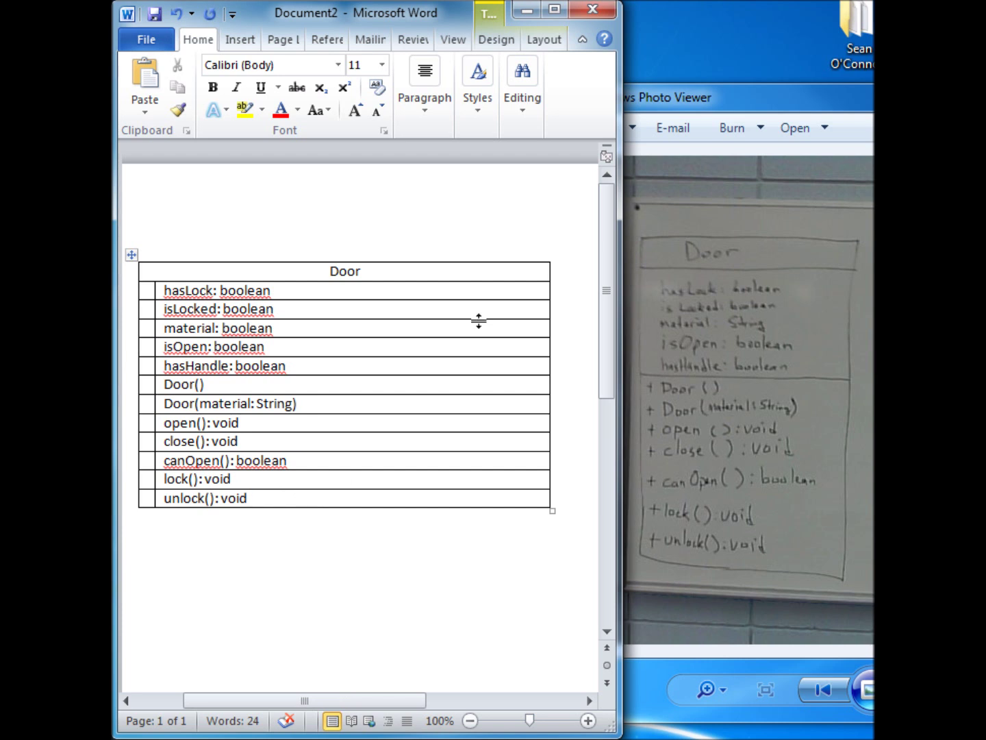
left_click_drag(549, 340, 338, 346)
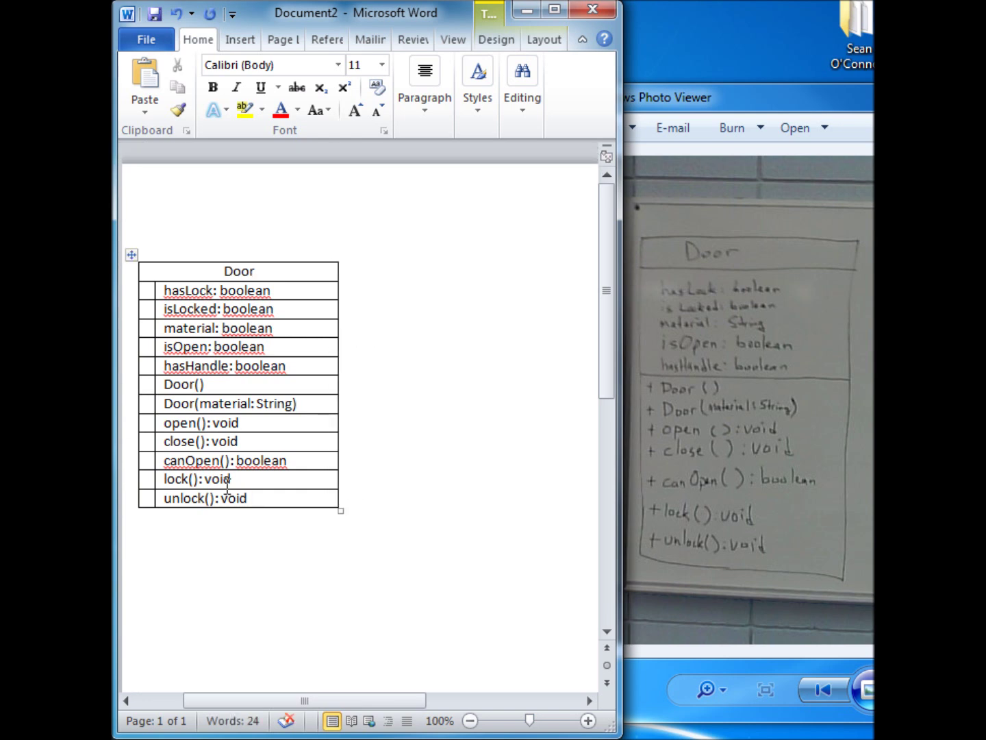
left_click(126, 507)
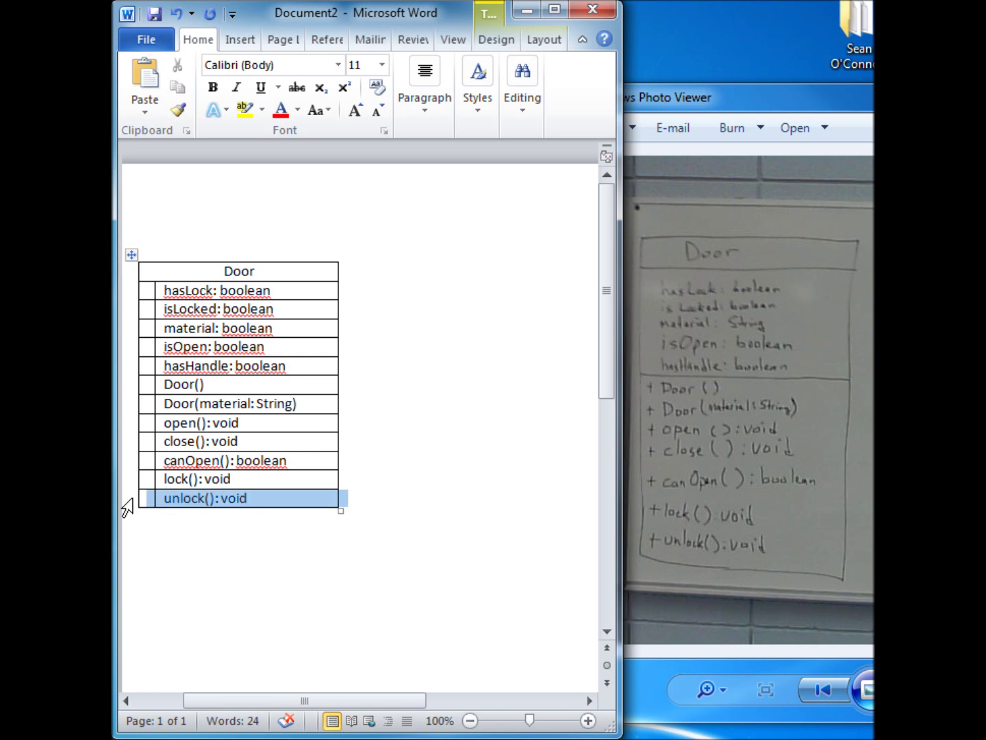
right_click(186, 509)
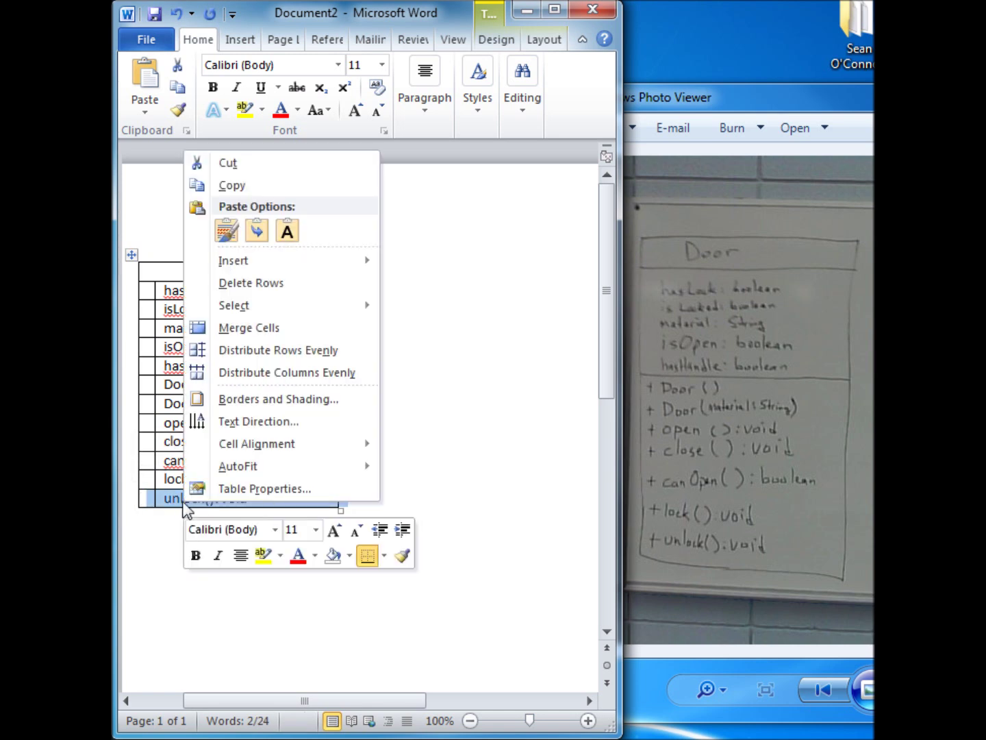
mouse_move(265, 255)
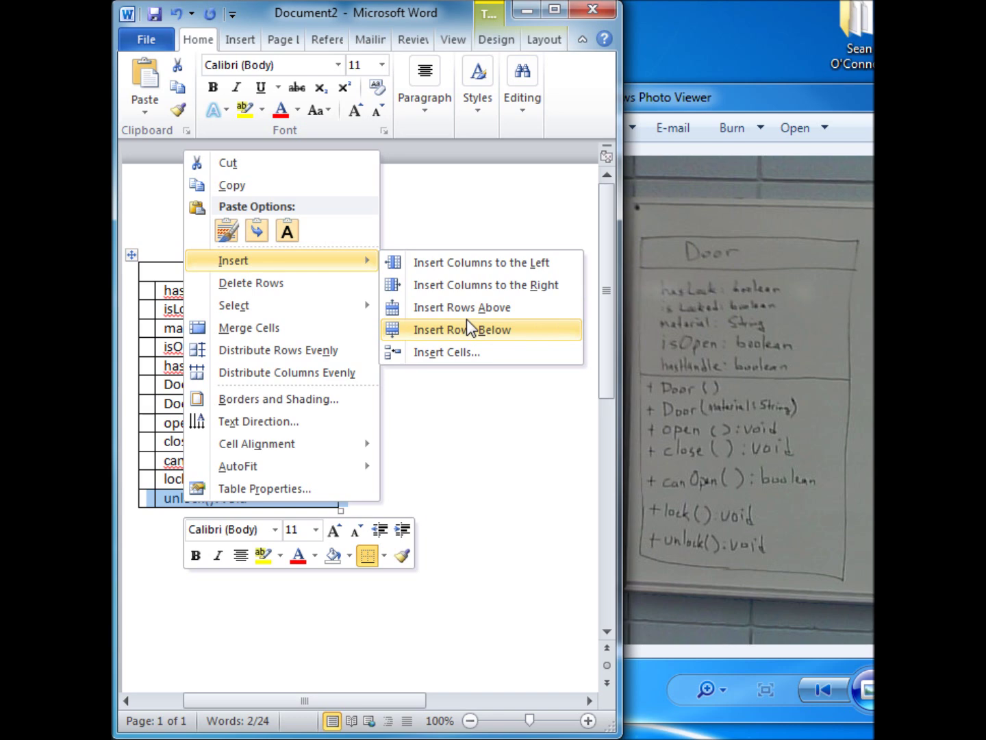
left_click(487, 419)
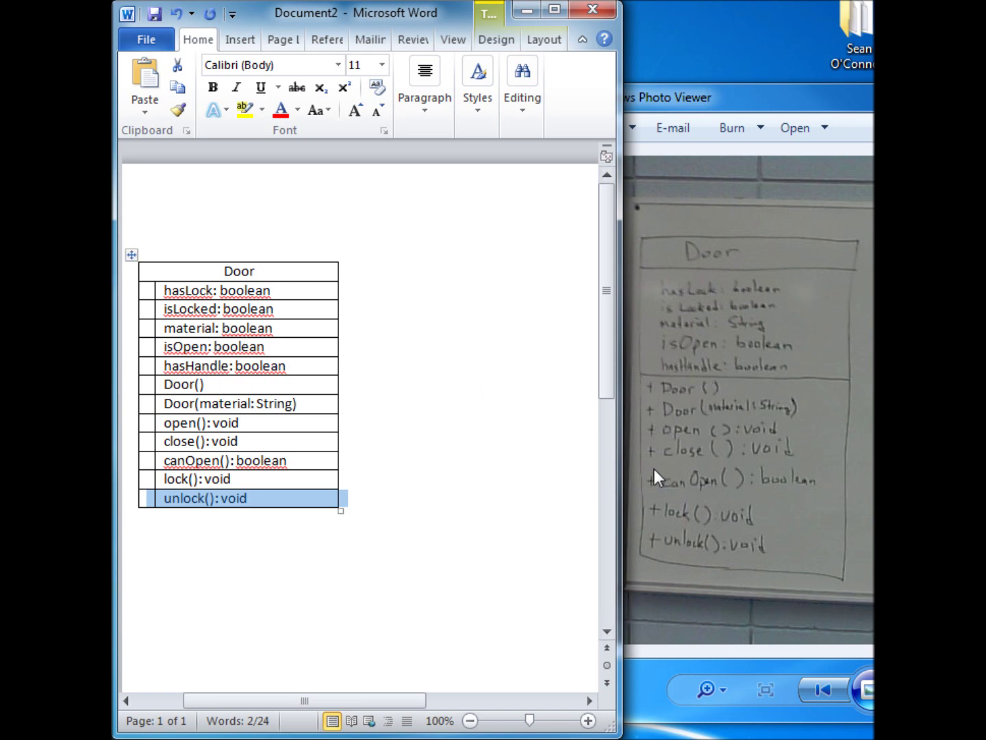
- Enter "+" in the narrow column beside each of the seven methods, from "Door()" down to "unlock(): void"
left_click_drag(141, 328, 148, 375)
left_click(149, 370)
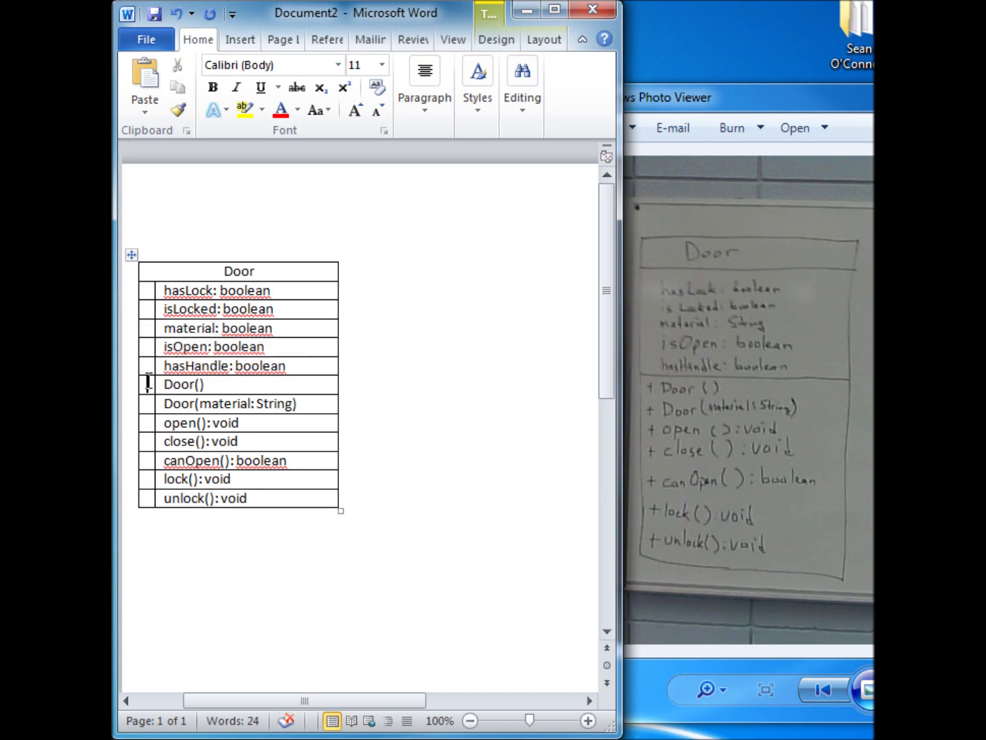
type("+")
left_click(156, 404)
type("+")
key("Down")
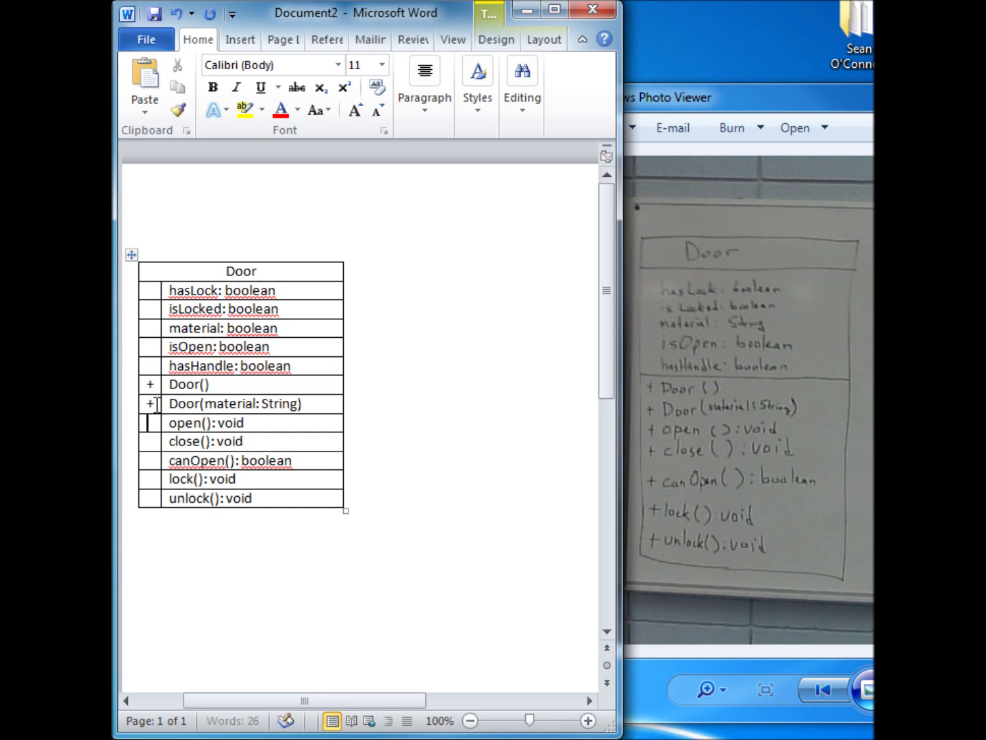
type("+")
key("Down")
type("+")
key("Down")
type("+")
key("Down")
type("+")
key("Down")
type("+")
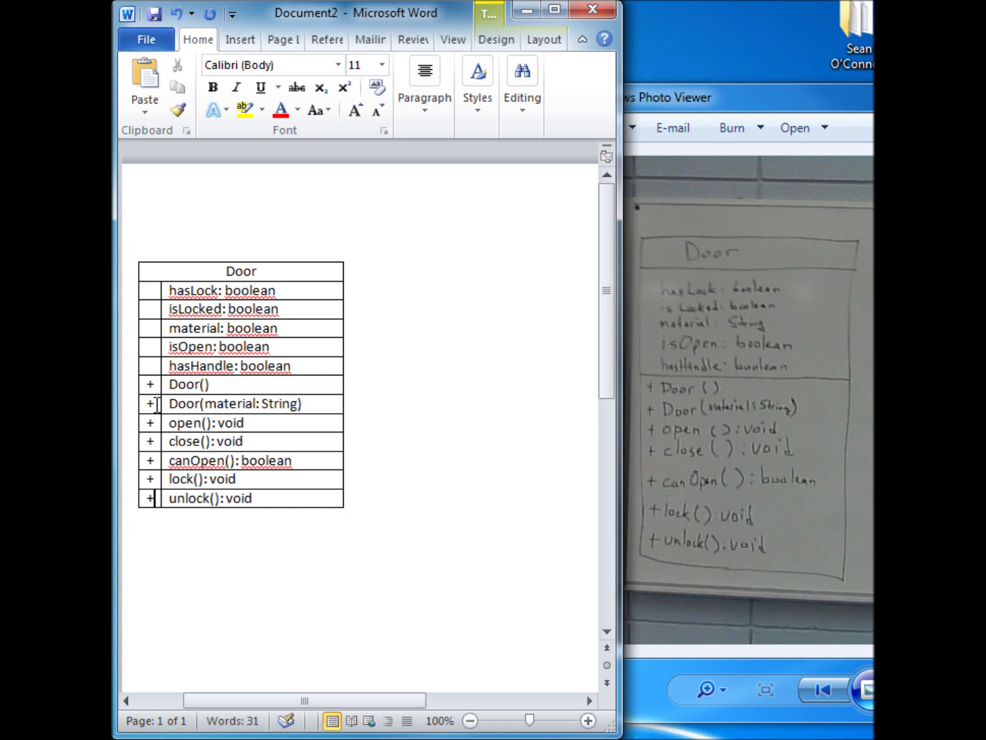
left_click(520, 449)
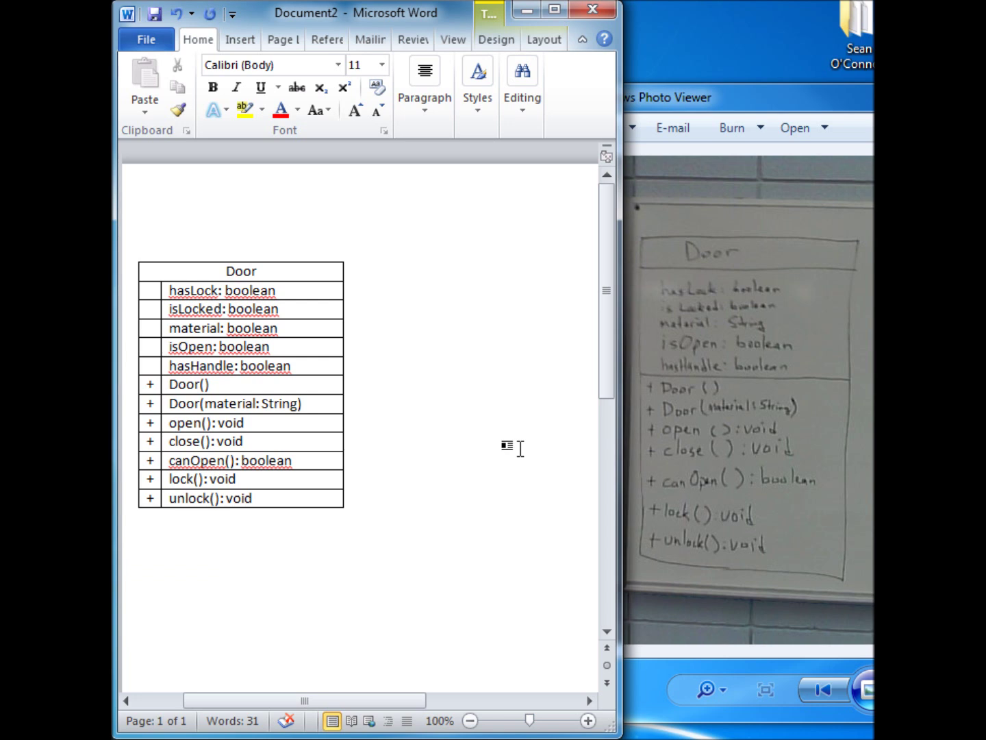
- Place the insertion point in the narrow cell beside "hasLock: boolean"
left_click(150, 290)
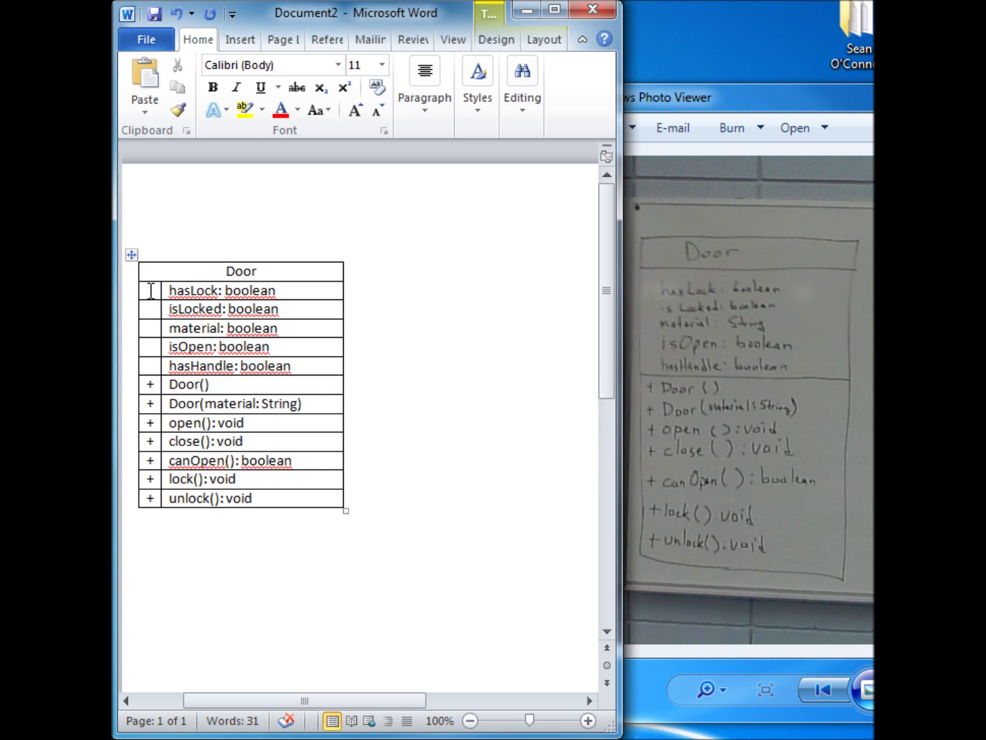